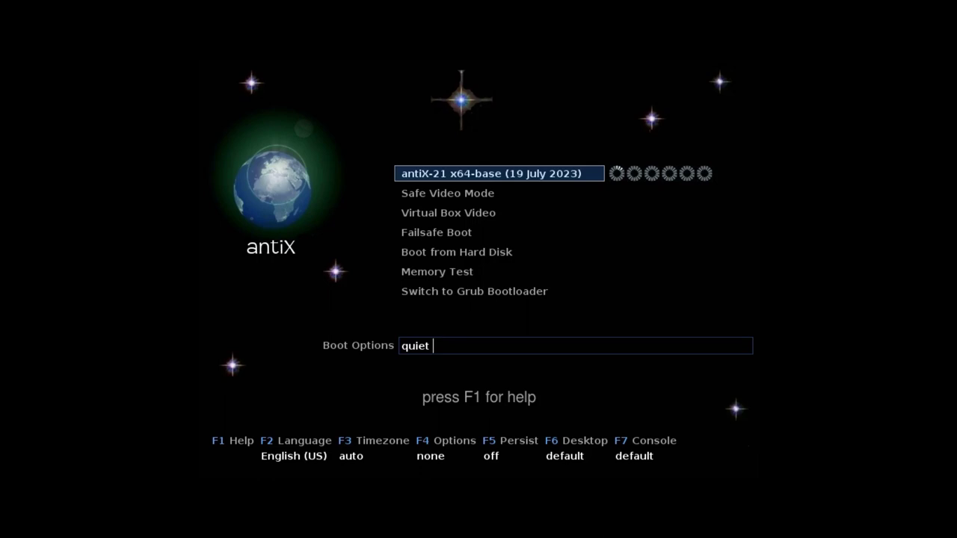
- Set the live system's boot option to toram in the antiX boot menu
key(F4)
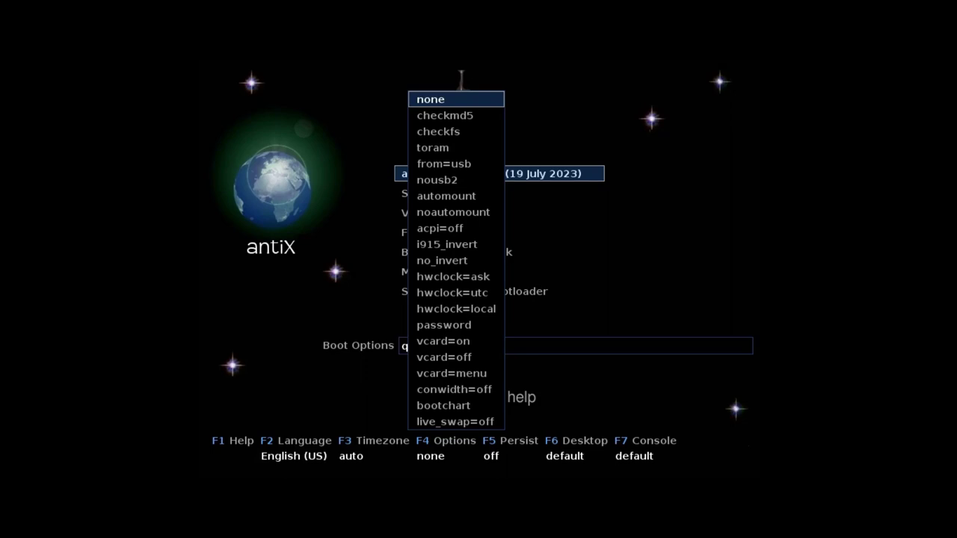
key(Down)
key(Down)
key(Down)
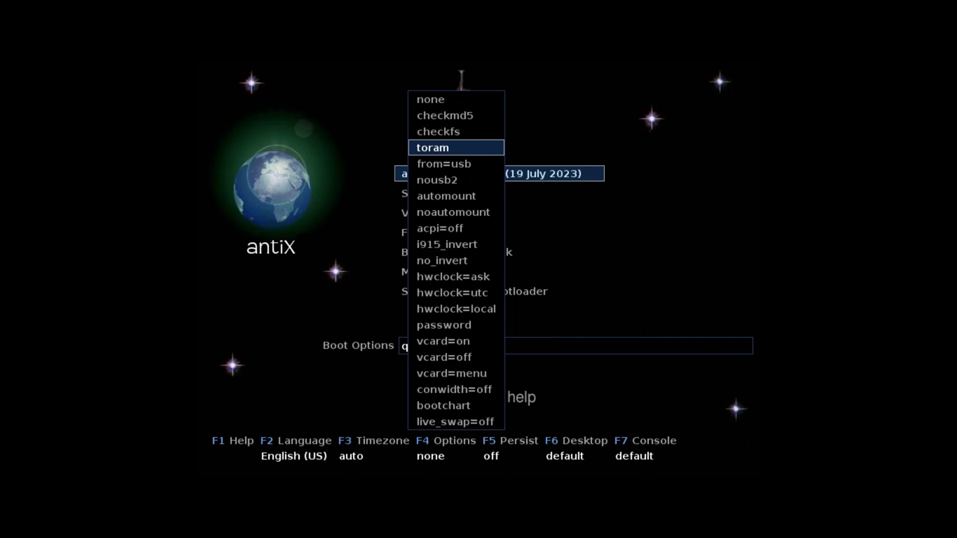
key(Return)
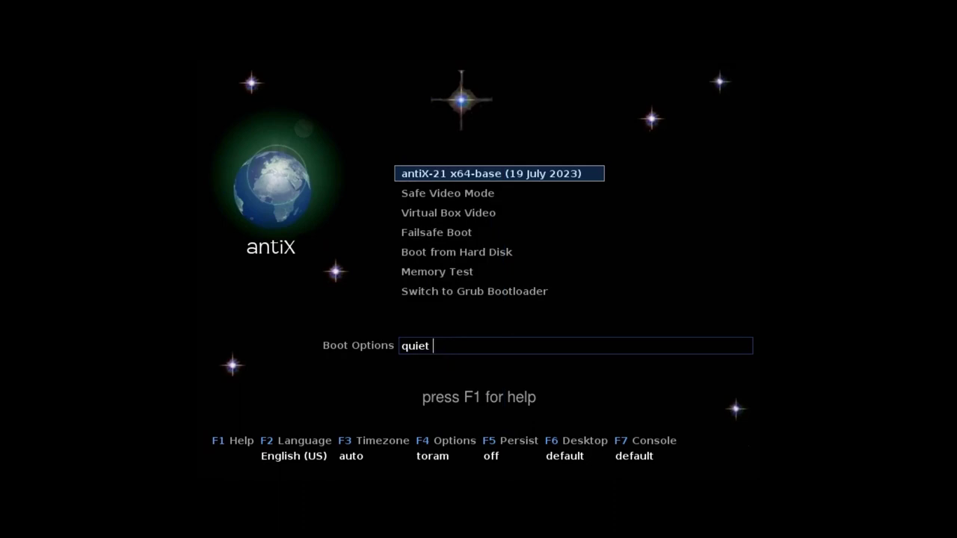
- Move the boot selection from the antiX-21 x64-base entry to Failsafe Boot
key(Down)
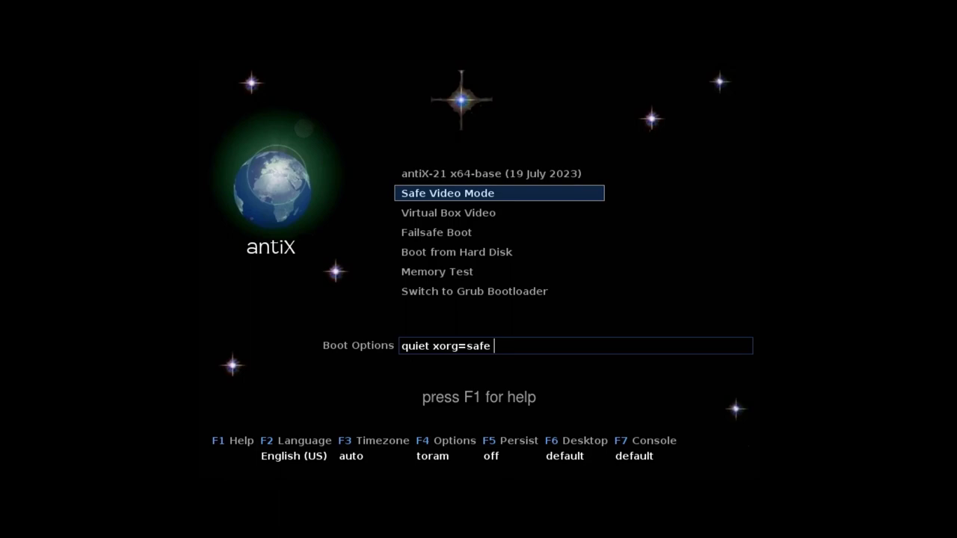
key(Down)
key(Down)
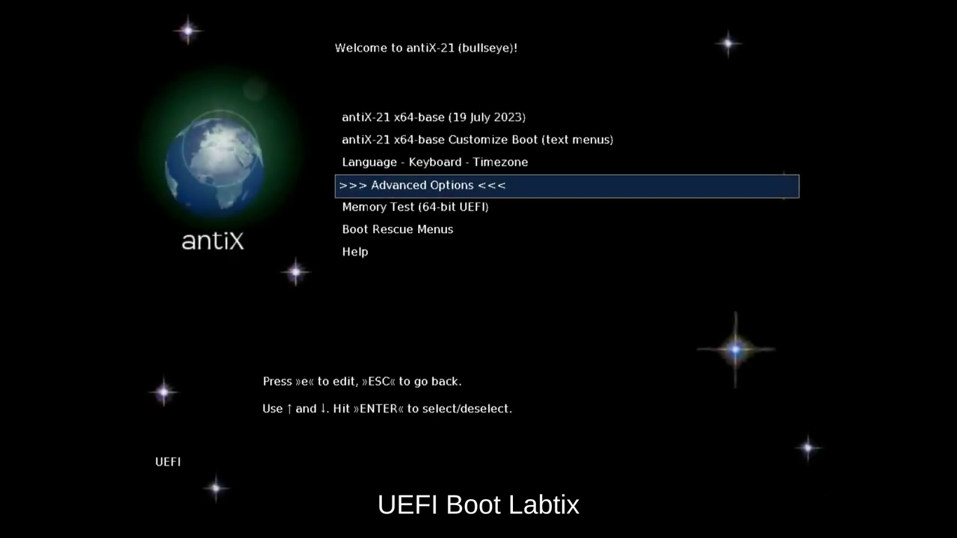
- In the UEFI boot menu's advanced options, set the boot option to toram to copy the compressed file system to RAM
key(Return)
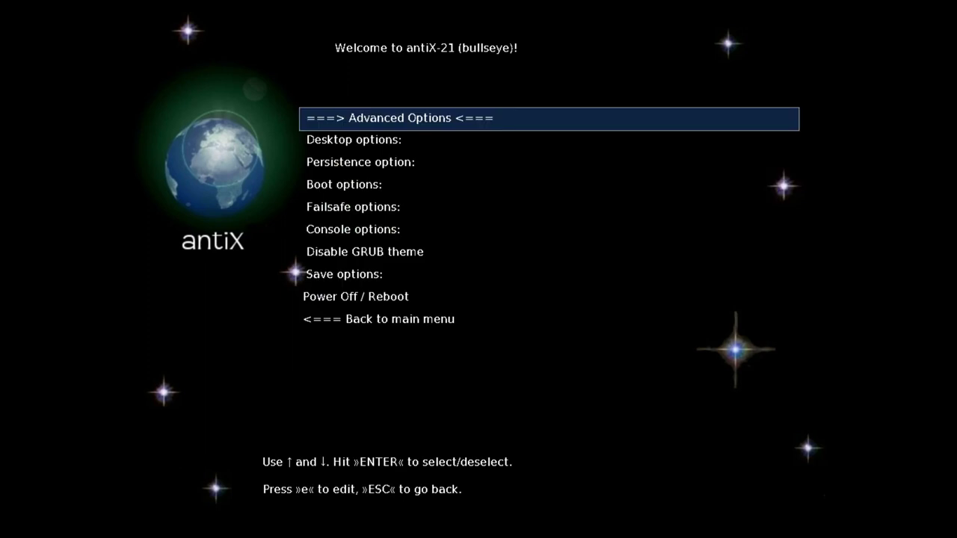
key(Down)
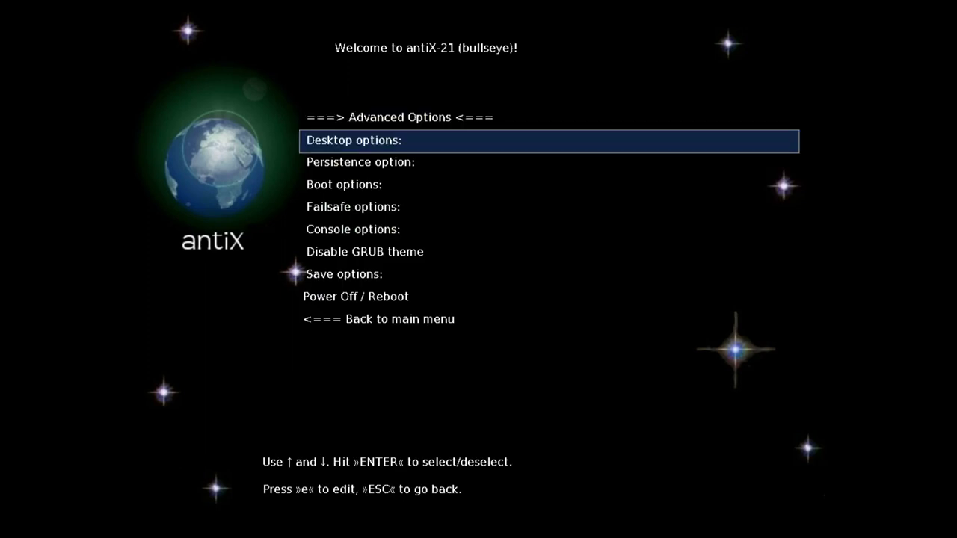
key(Down)
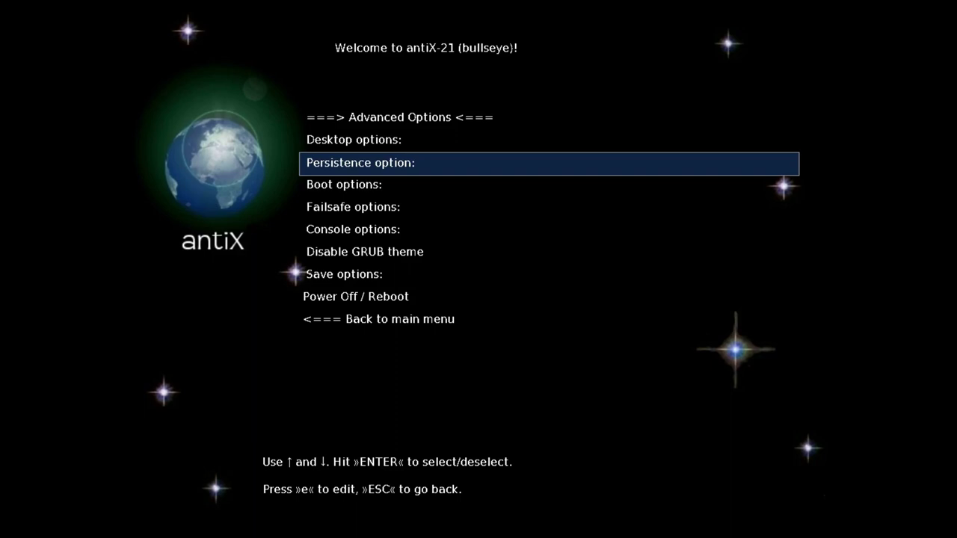
key(Down)
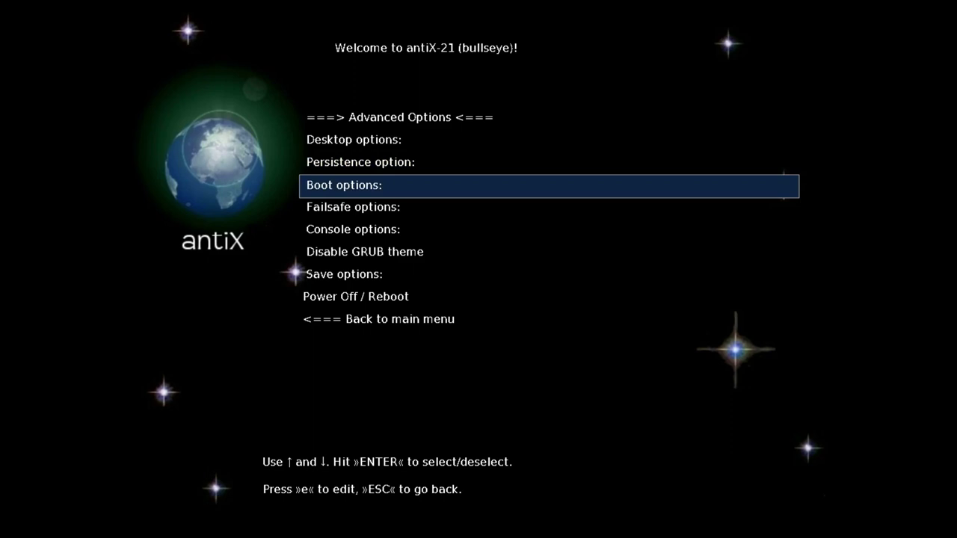
key(Return)
key(Down)
key(Down)
key(Down)
key(Down)
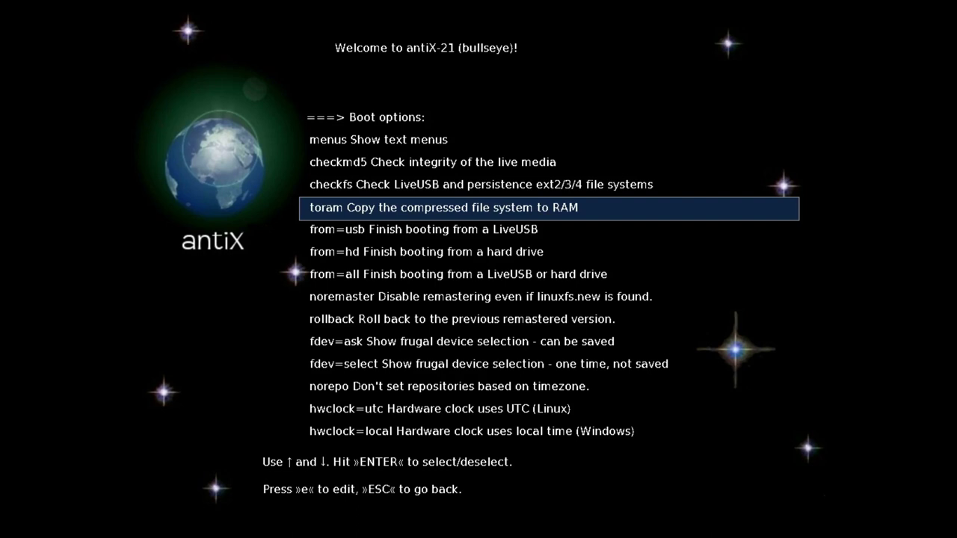
key(Return)
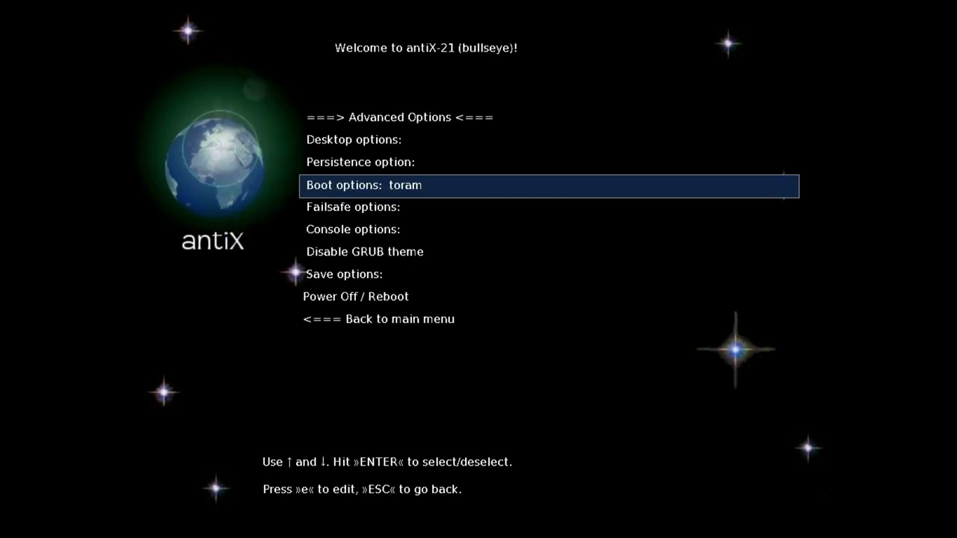
- Set the failsafe options to failsafe nomodeset
key(Down)
key(Return)
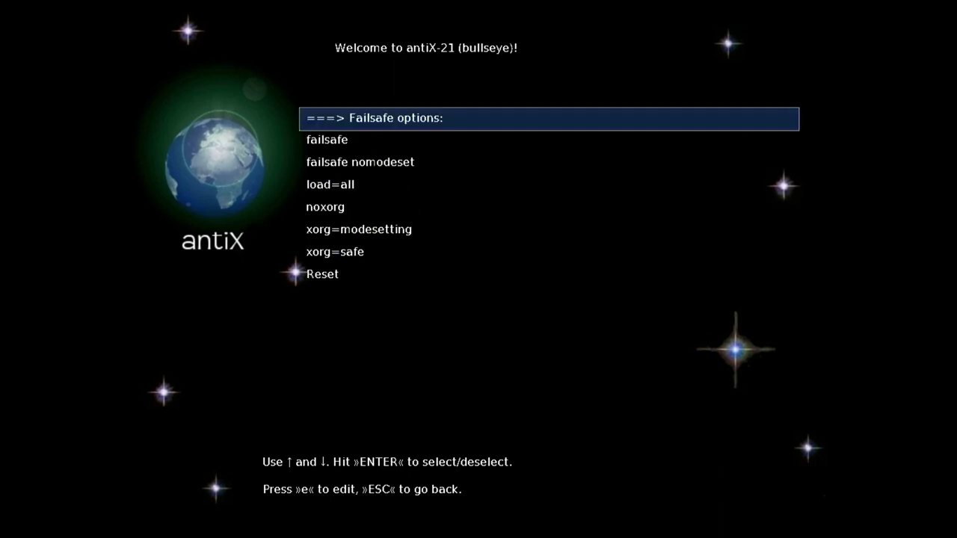
key(Down)
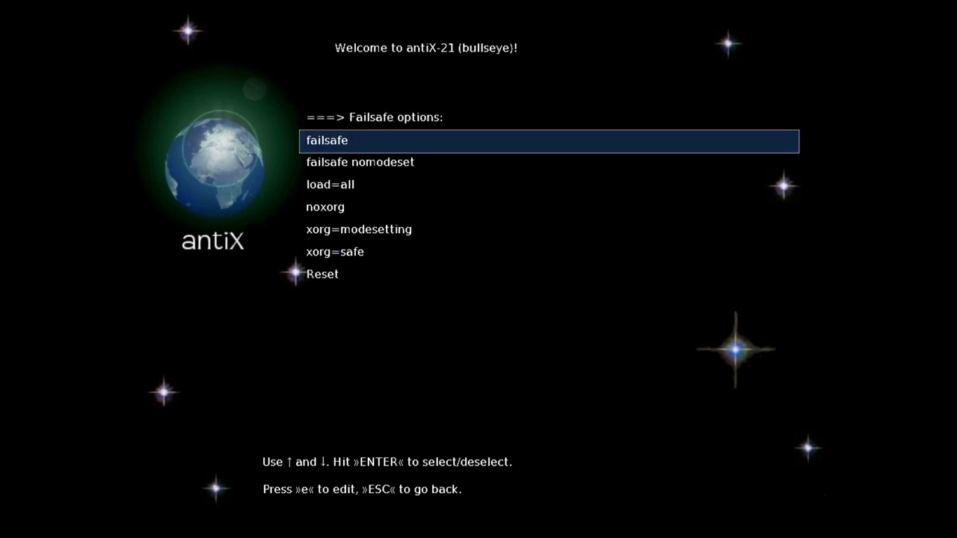
key(Down)
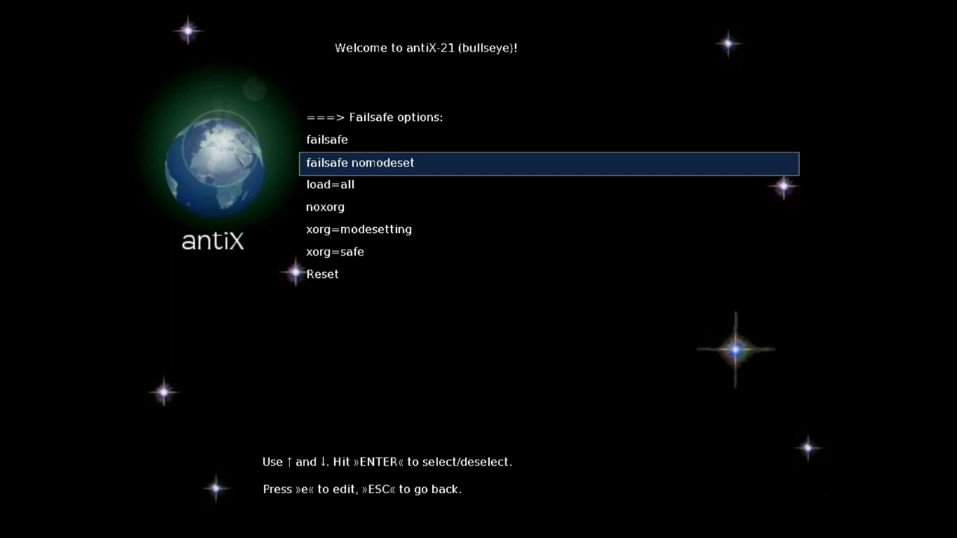
key(Return)
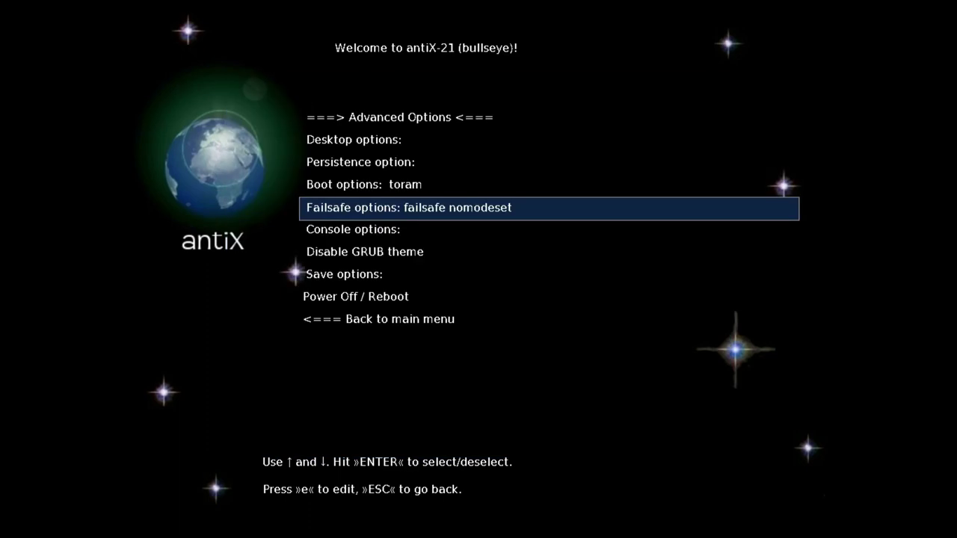
- Try the grubsave save option for the GRUB menu and clear that choice again
key(Up)
key(Down)
key(Up)
key(Up)
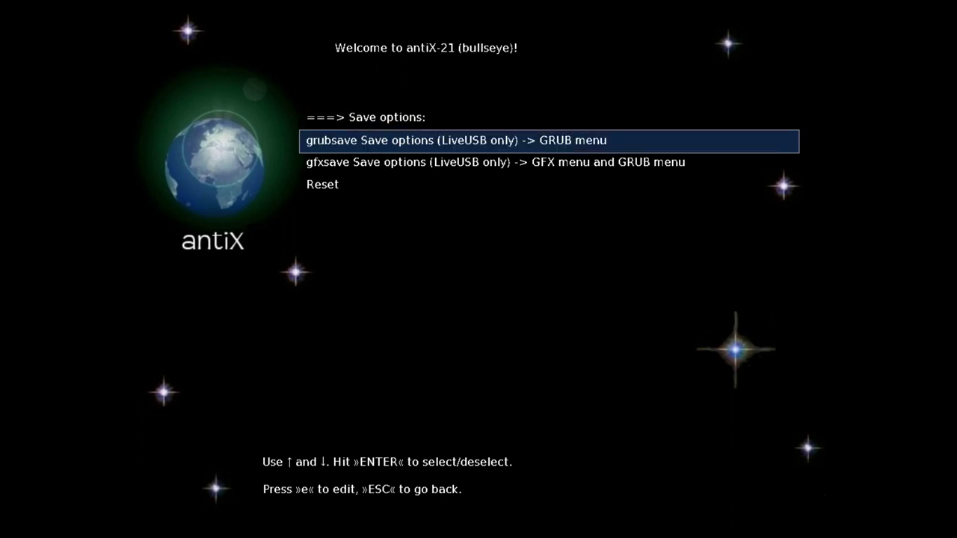
key(Return)
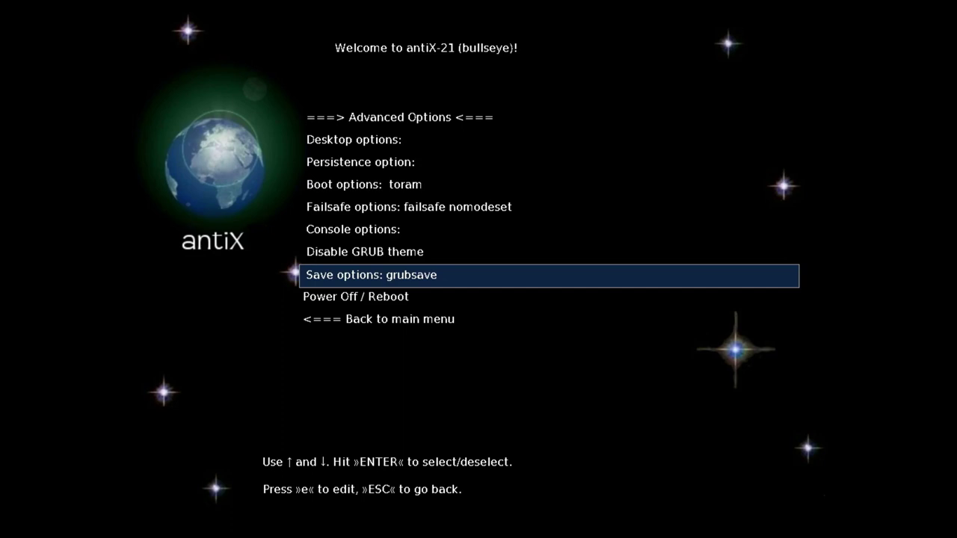
key(Return)
key(Return)
- Return to the main boot menu and boot the antiX-21 x64-base (19 July 2023) entry
key(Down)
key(Down)
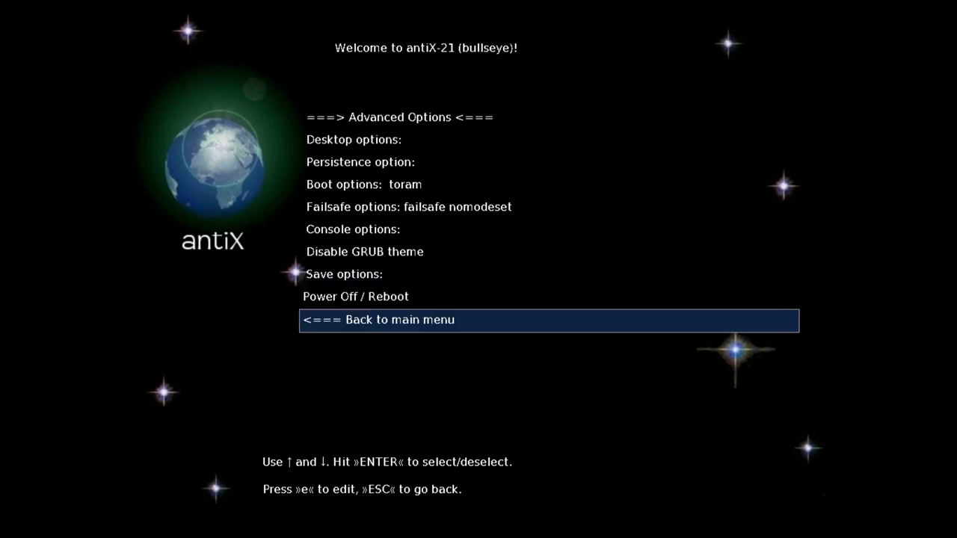
key(Return)
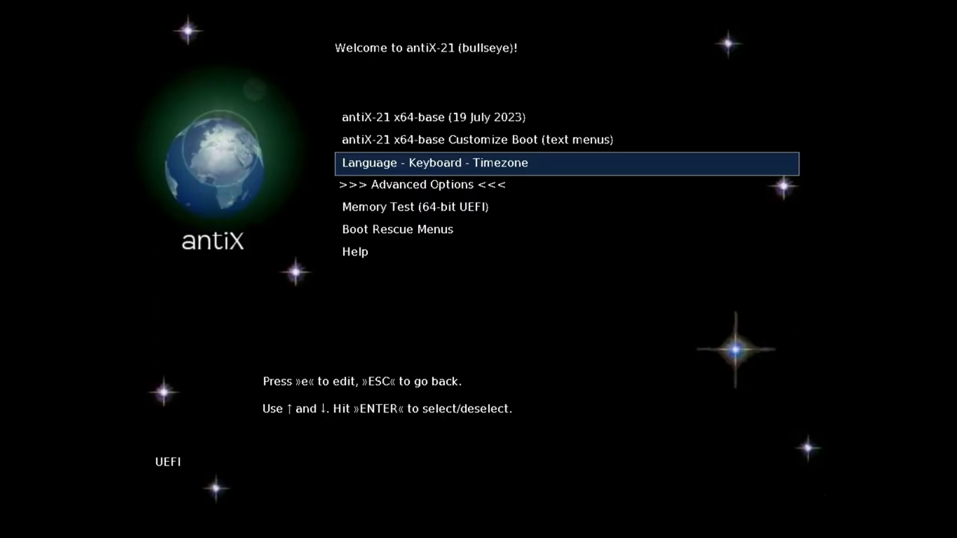
key(Up)
key(Up)
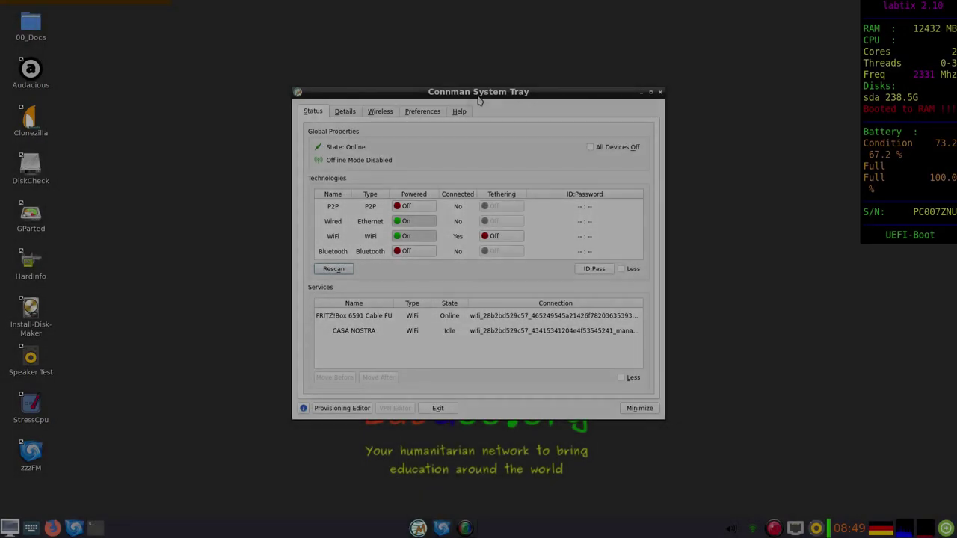
- View the TOSHIBA THNSFJ256GCSU drive's device information in DiskCheck, and close the disk tool
drag(480, 100, 439, 58)
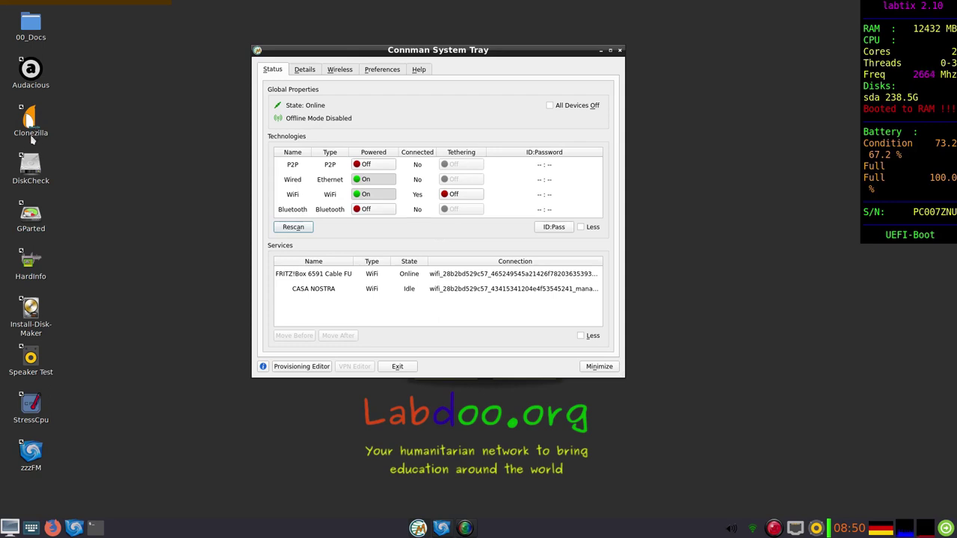
click(25, 166)
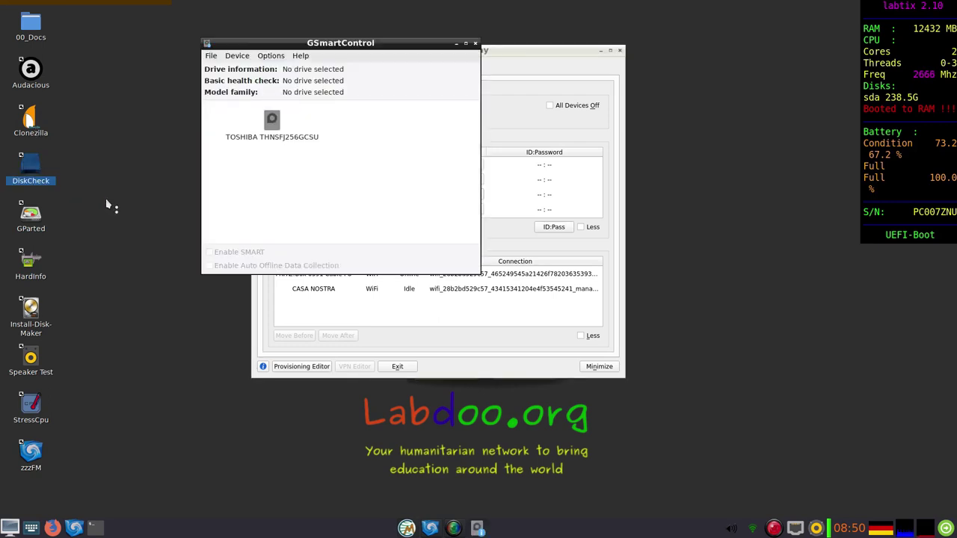
double_click(281, 128)
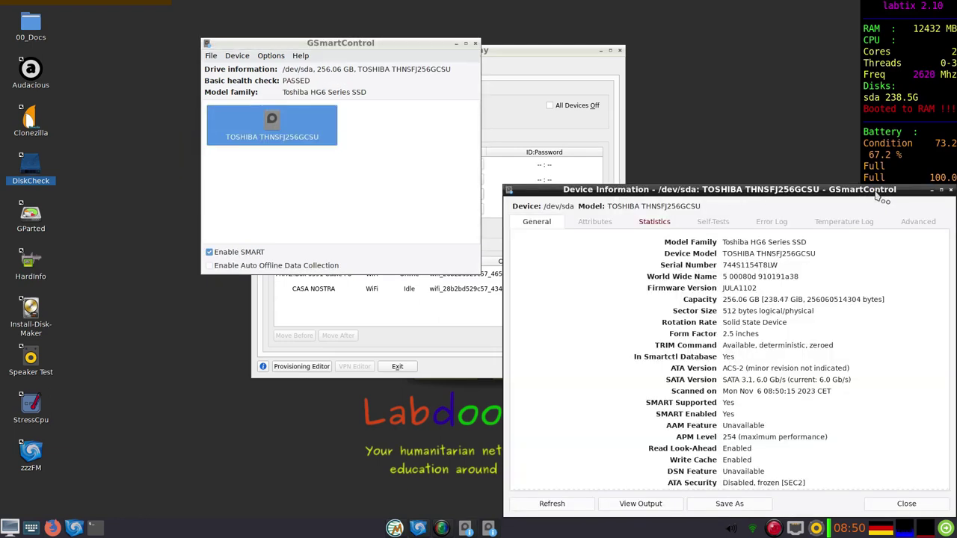
click(951, 191)
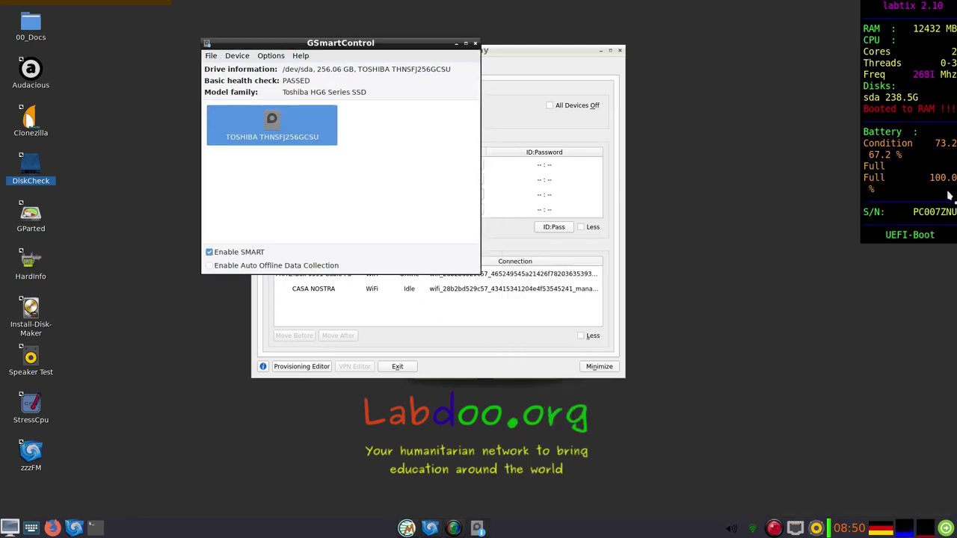
click(474, 43)
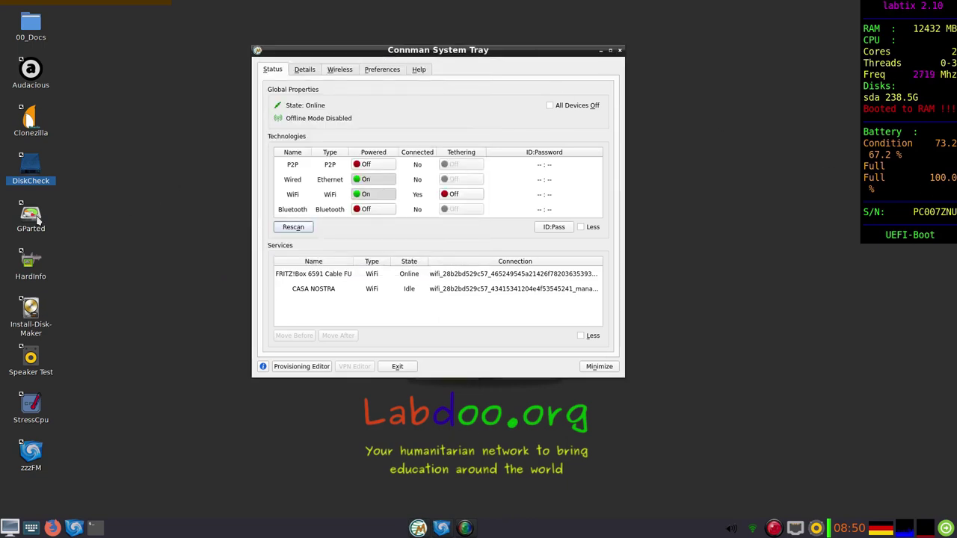
- Examine the computer summary and the processor details in HardInfo, and close it
double_click(31, 261)
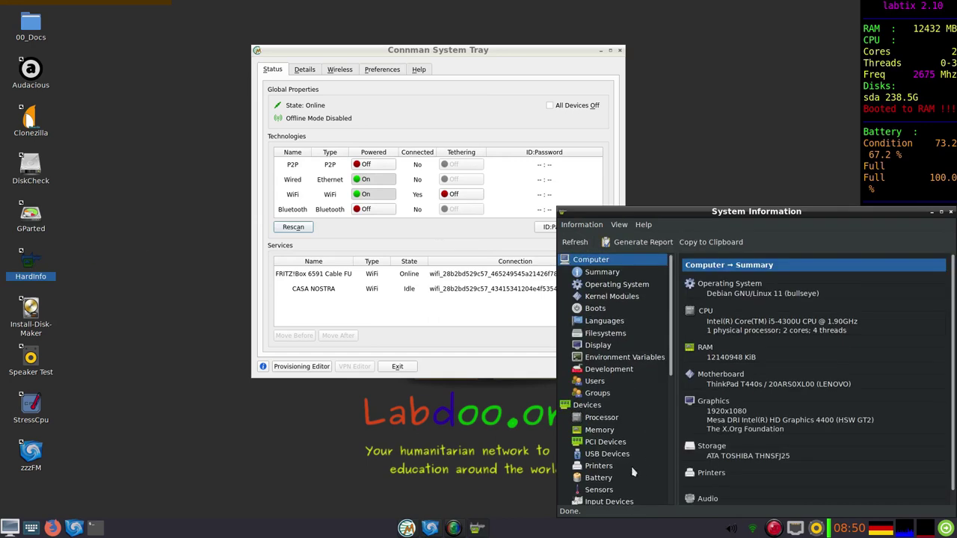
click(607, 420)
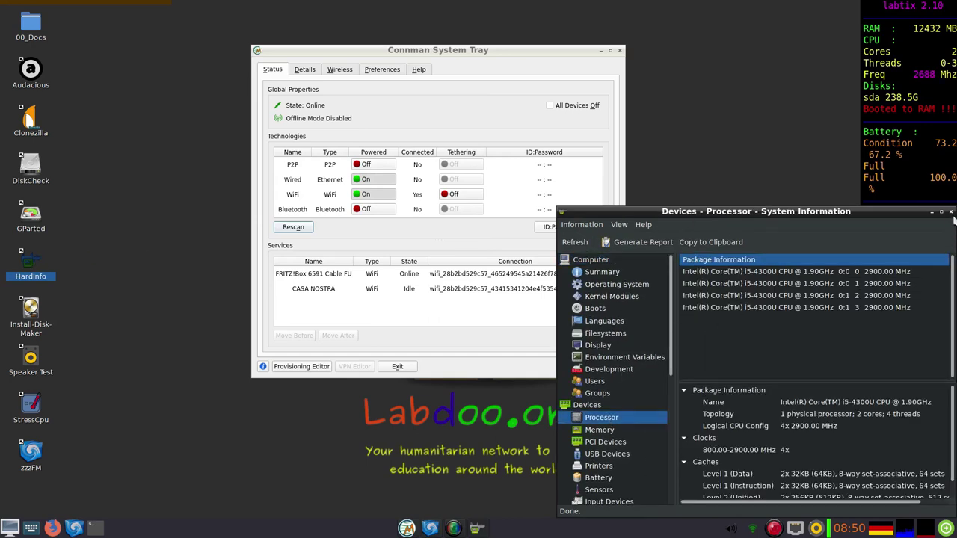
click(950, 213)
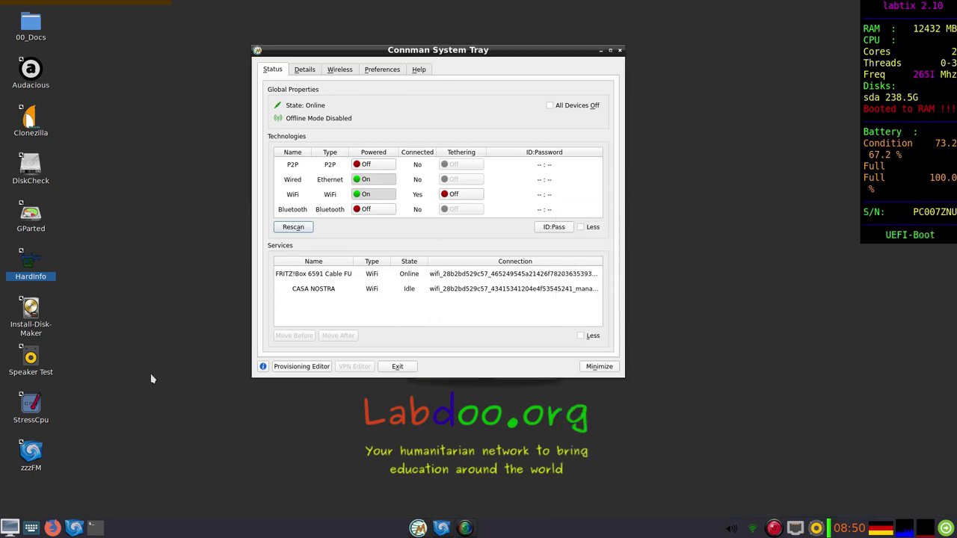
- Run the Speaker Test to check the front left and front right channels, and close its terminal
click(35, 322)
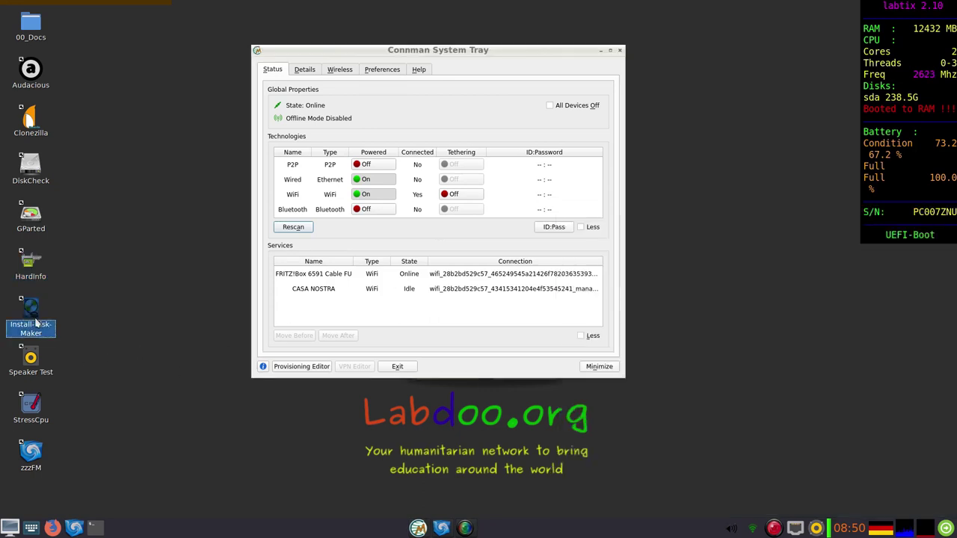
double_click(32, 357)
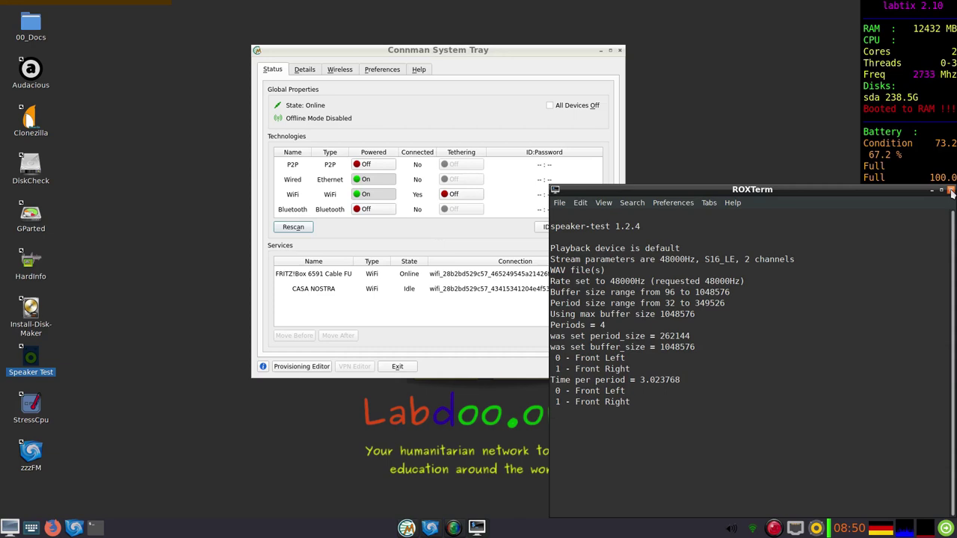
click(950, 191)
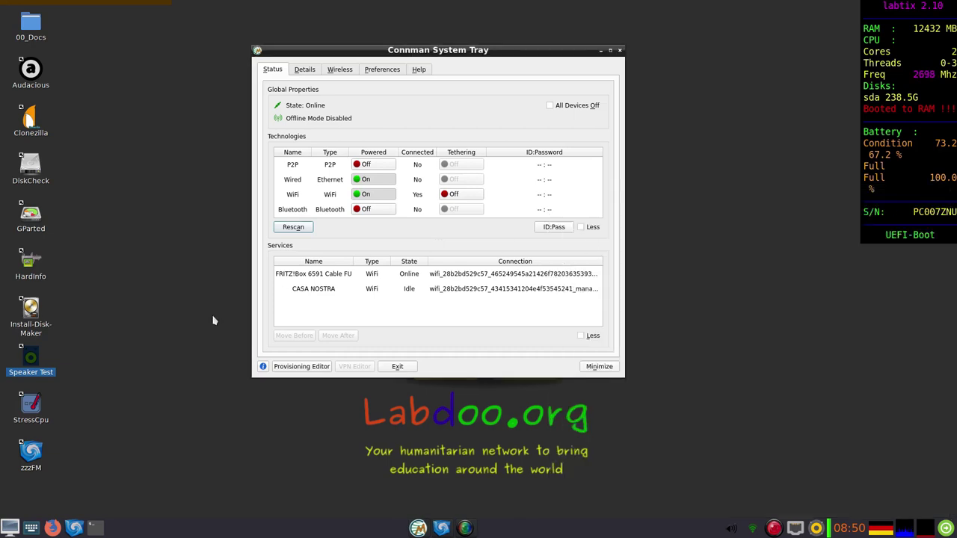
- Run the StressCpu test and arrange its terminal and the Psensor temperature monitor so the sensor readings can be watched
click(35, 411)
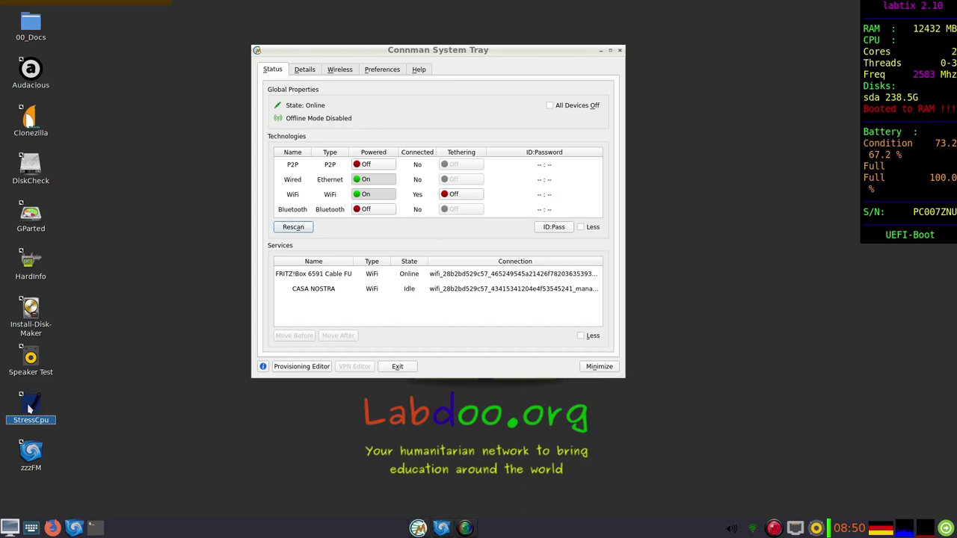
double_click(30, 408)
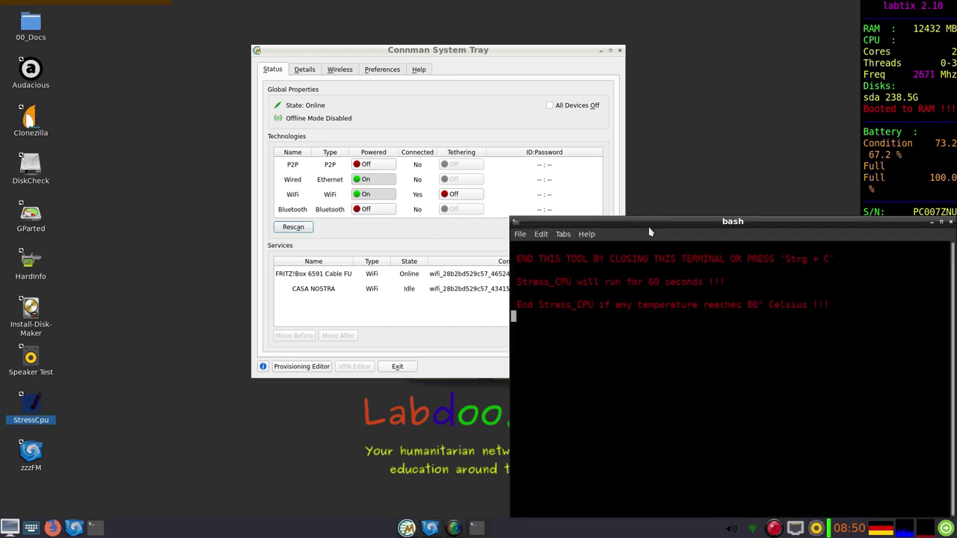
drag(648, 222, 526, 139)
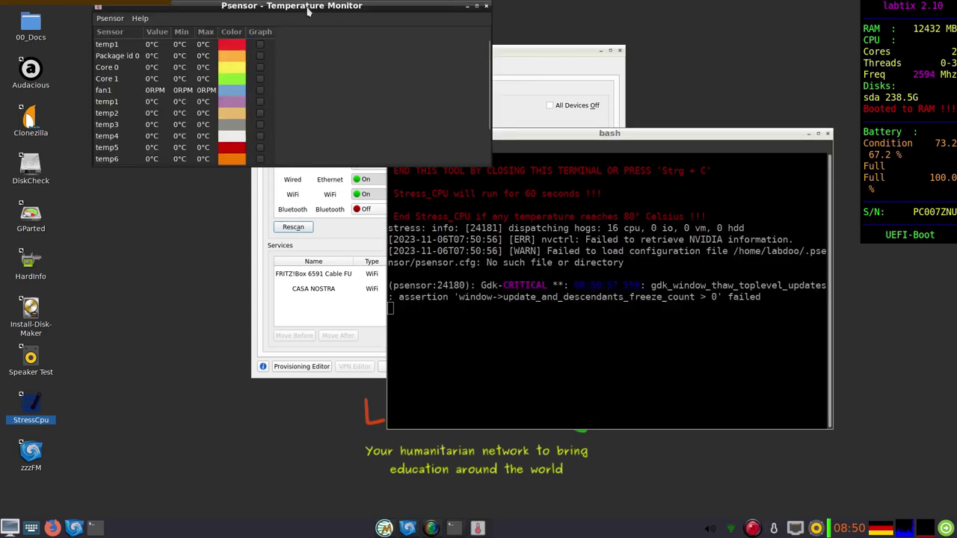
drag(307, 9, 659, 21)
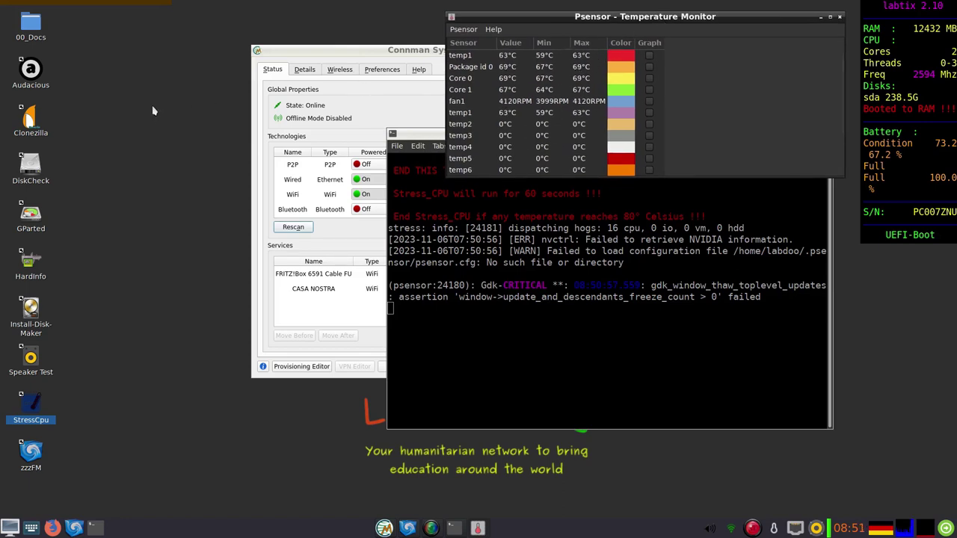
- Test the backlight brightness control by lowering it to 50% and raising it to 70%, and close its terminal
click(8, 9)
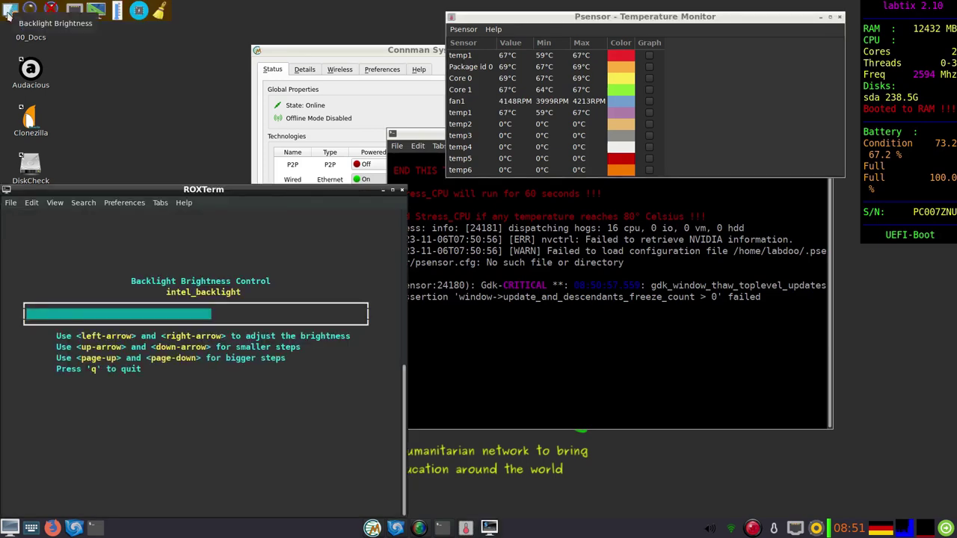
key(Left)
key(Left)
key(Left)
key(Left)
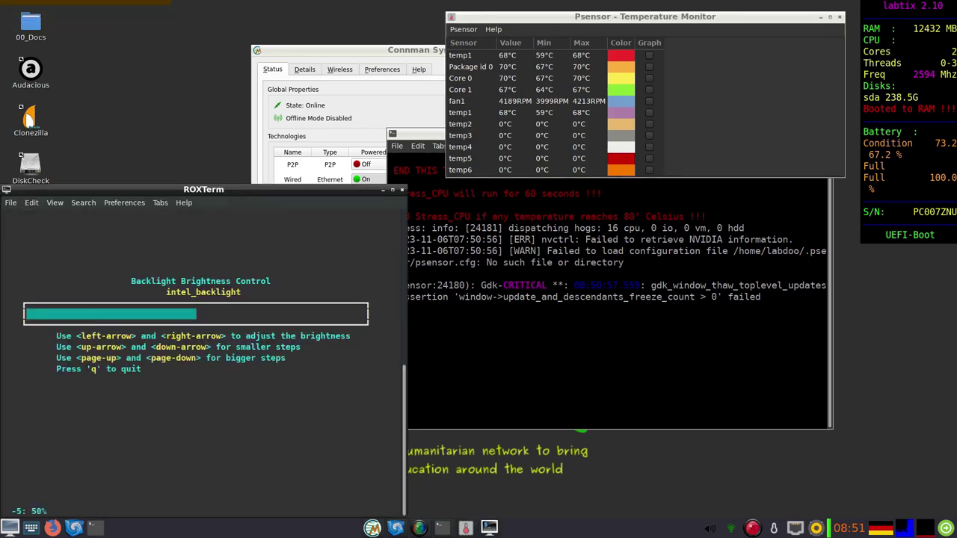
key(Right)
key(Right)
key(Right)
key(Right)
key(Right)
key(Right)
key(Right)
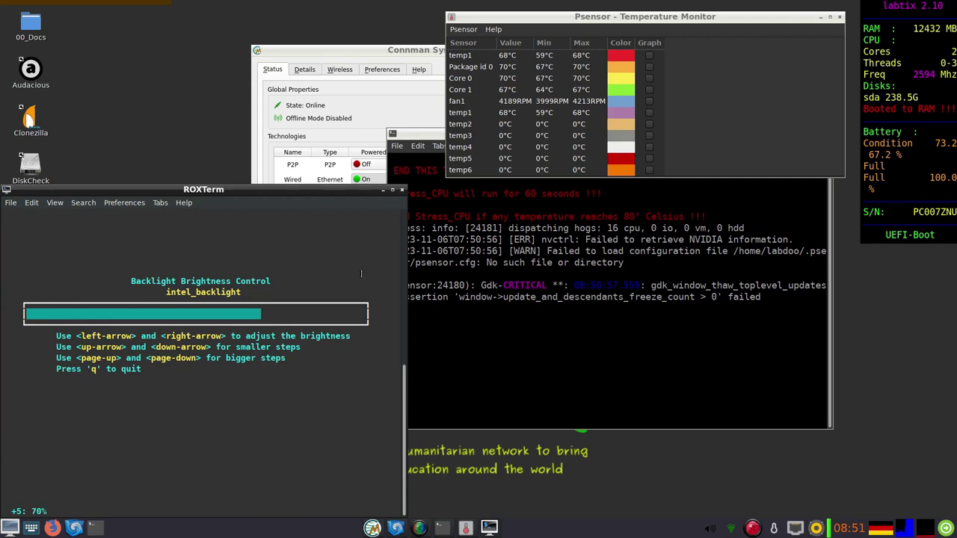
click(402, 190)
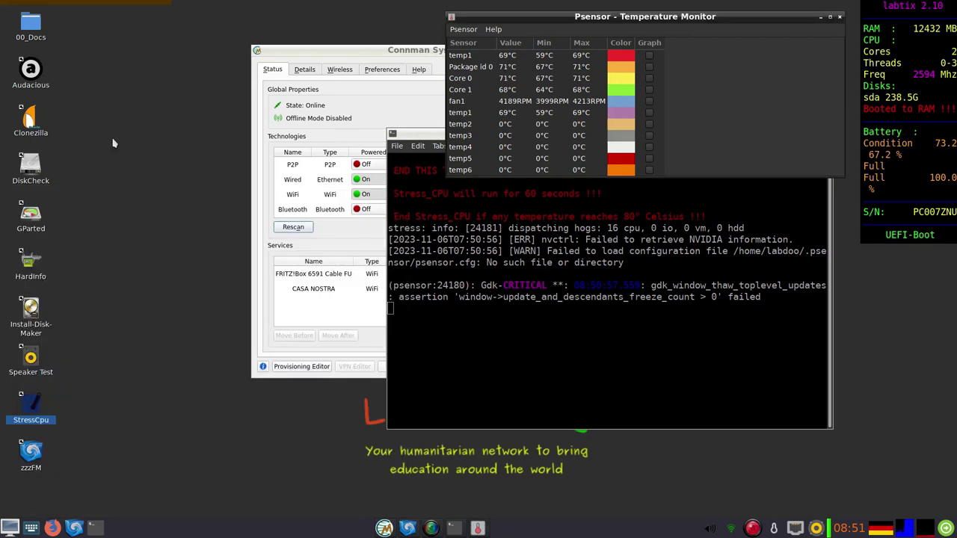
- Close the Psensor temperature monitor and the StressCpu terminal
mouse_move(30, 8)
click(839, 16)
click(828, 133)
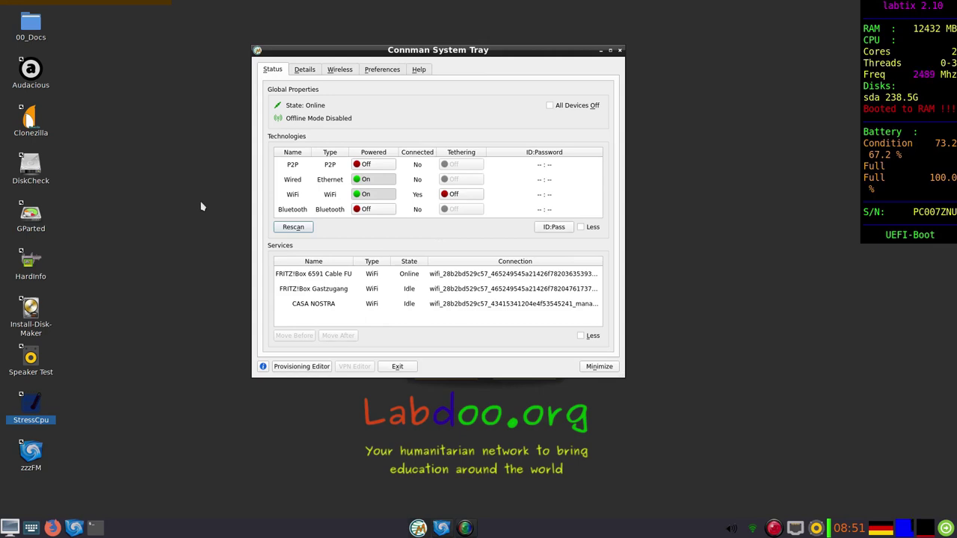
- Open a file manager window near the middle of the desktop and show the contents of the sdb1 install-disk
click(74, 528)
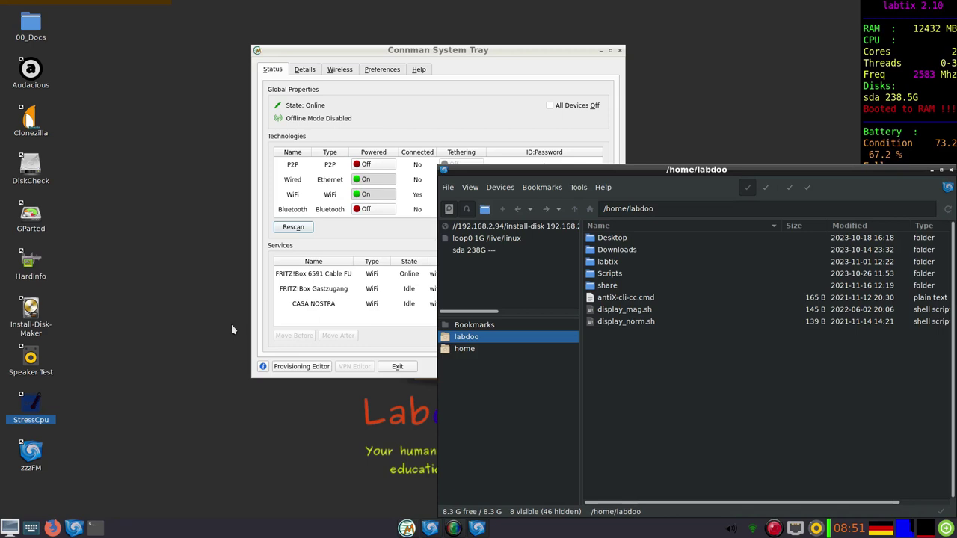
drag(600, 171, 346, 84)
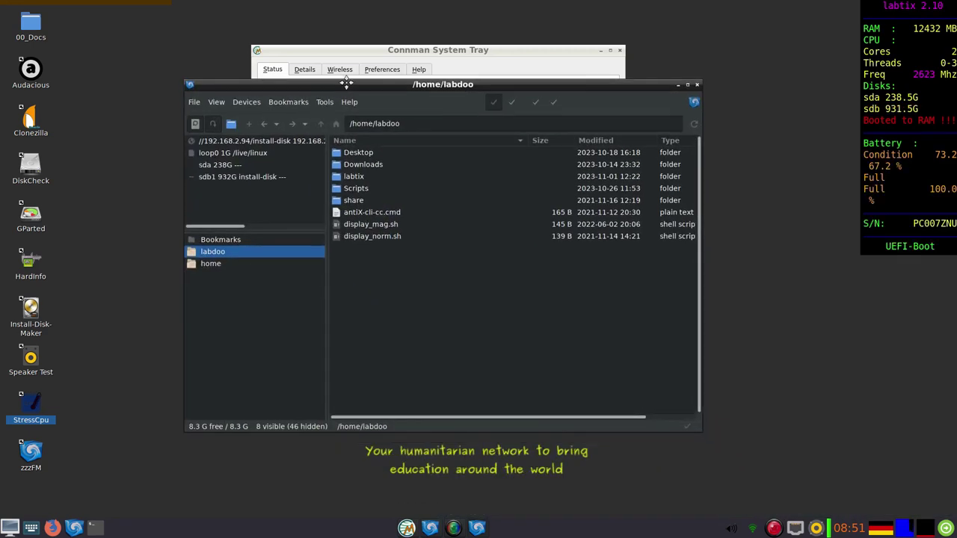
click(239, 182)
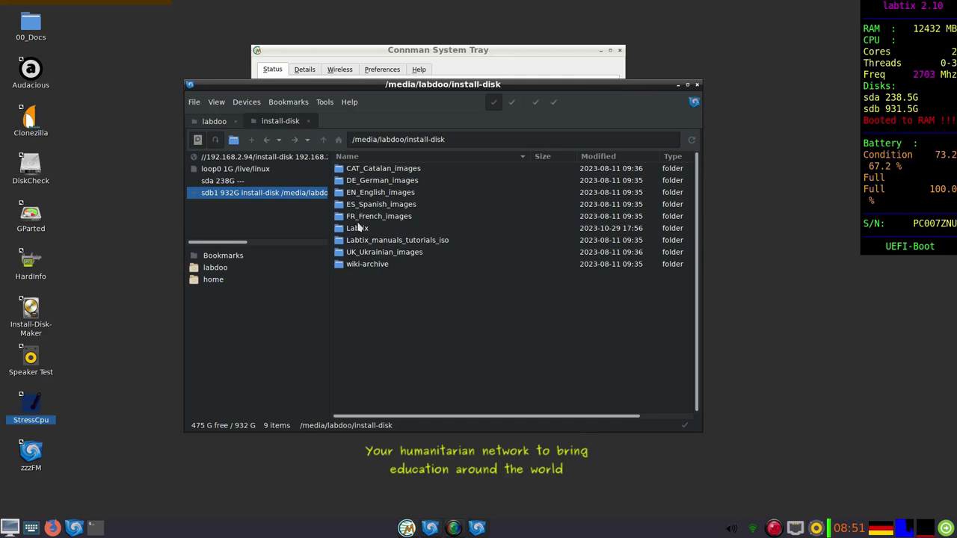
- Look through the content lists in the install-disk's wiki-archive/content_list folder and return to wiki-archive
double_click(353, 266)
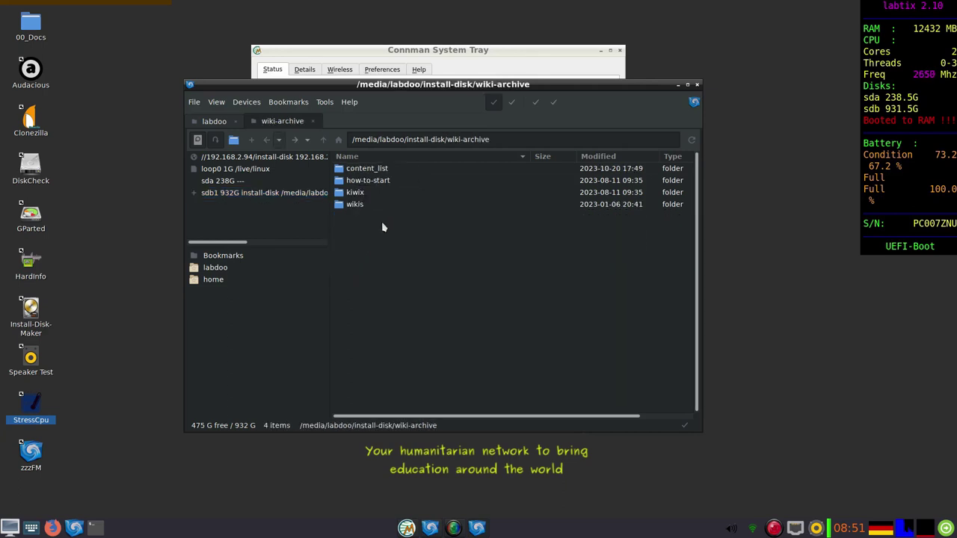
click(376, 173)
double_click(376, 172)
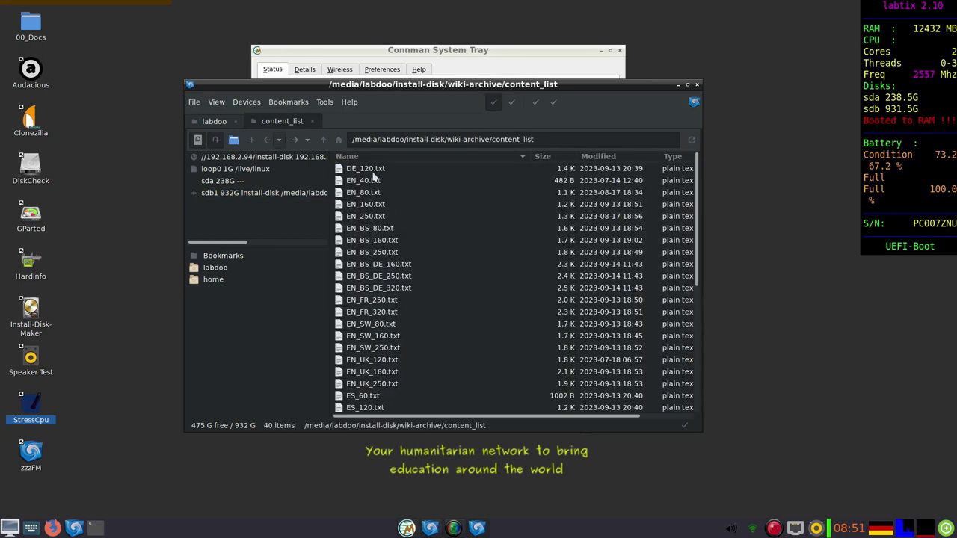
scroll(389, 262, down, 6)
scroll(389, 274, up, 5)
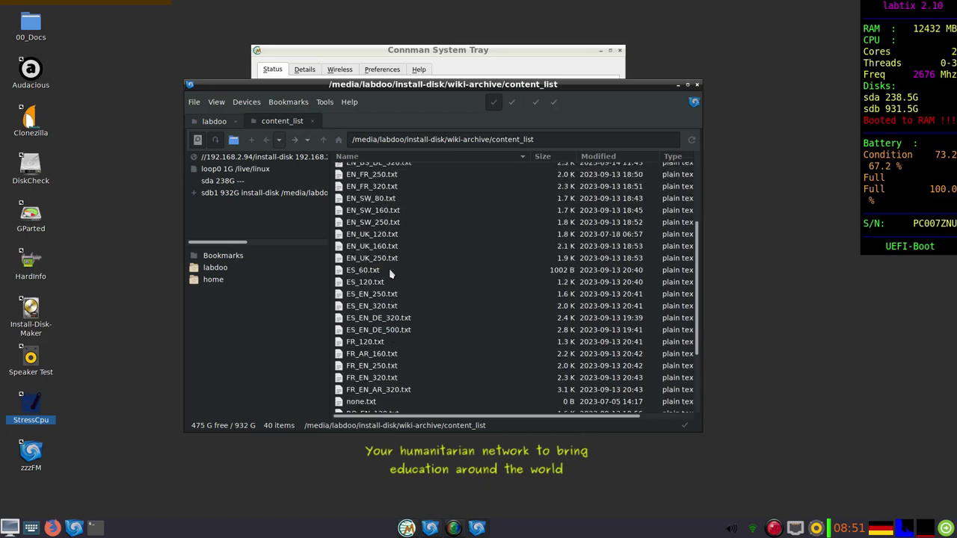
key(BackSpace)
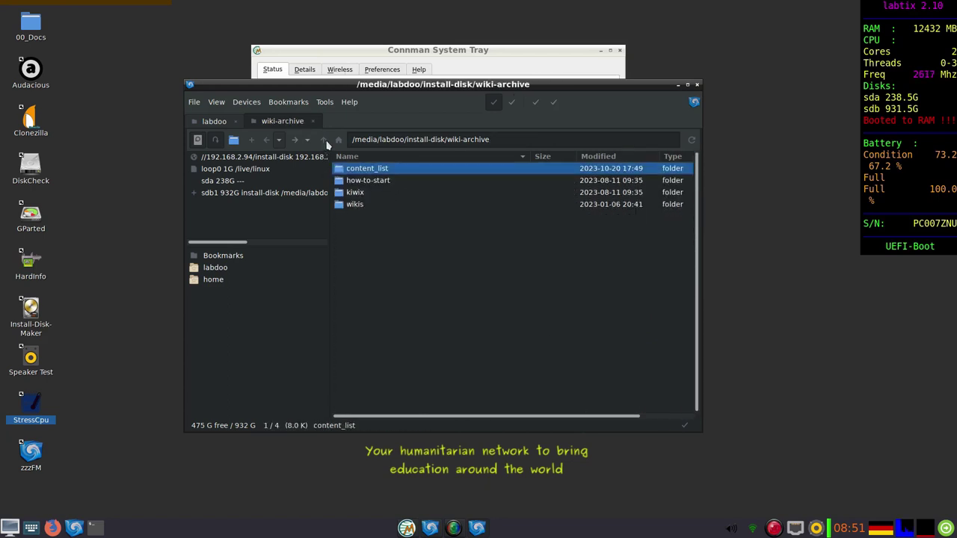
- View the language folders in kiwix/wikis and in wikis, and return to the install-disk's root folder
double_click(356, 194)
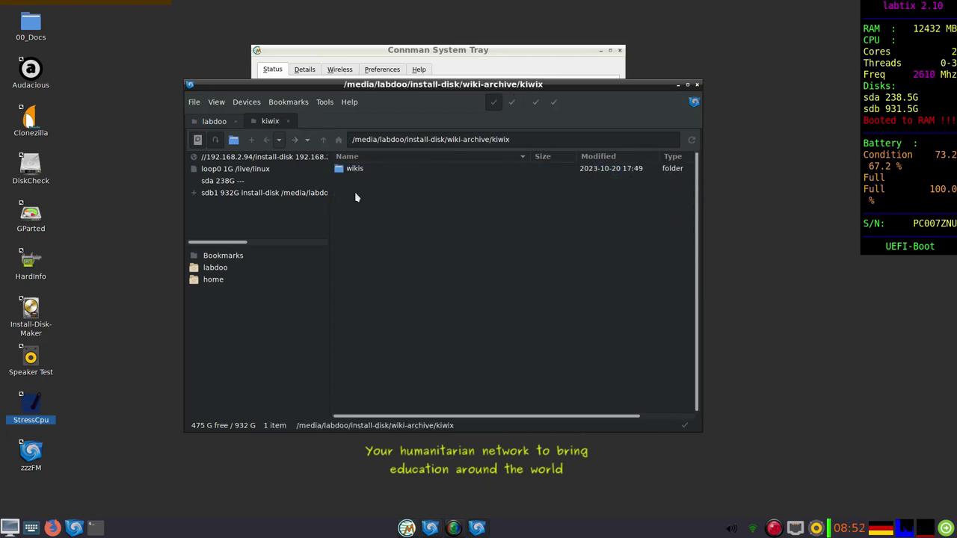
double_click(356, 171)
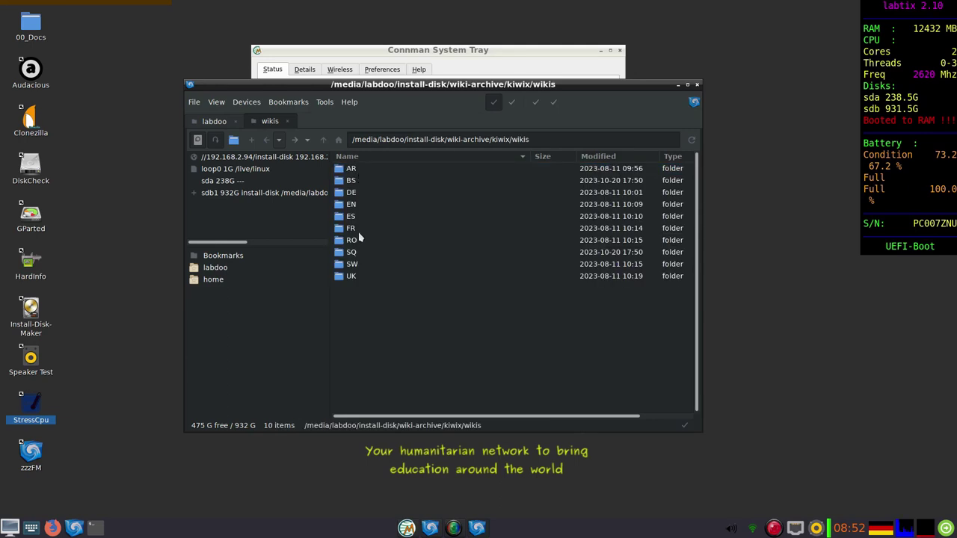
click(323, 143)
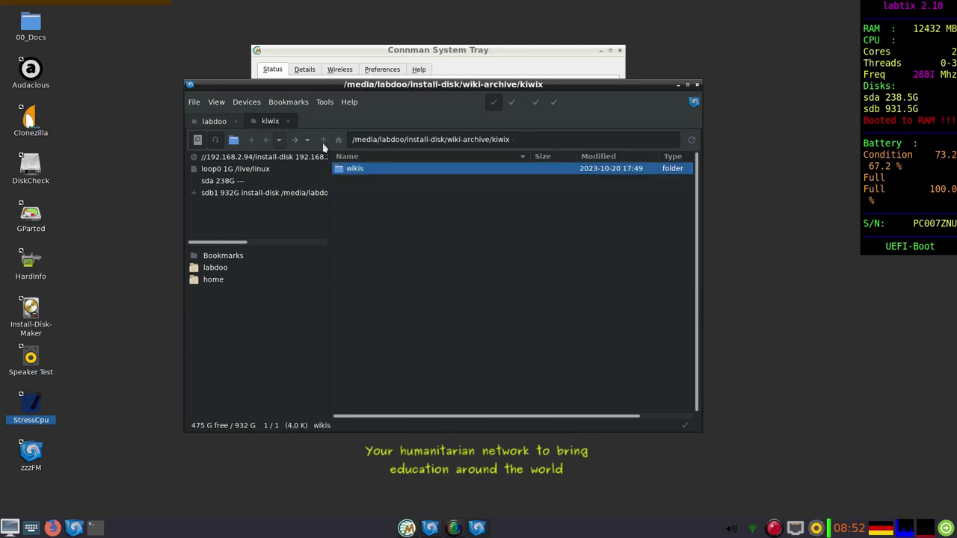
click(324, 143)
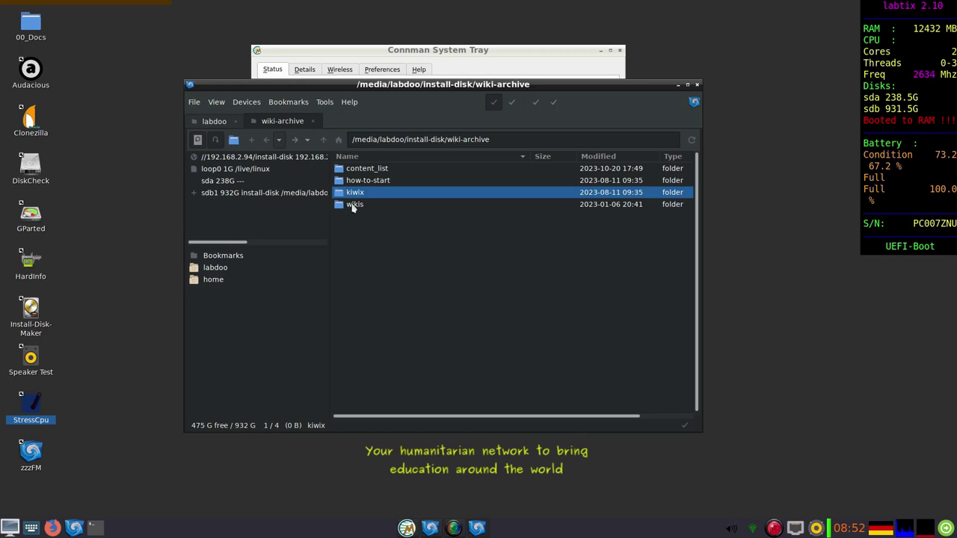
double_click(354, 204)
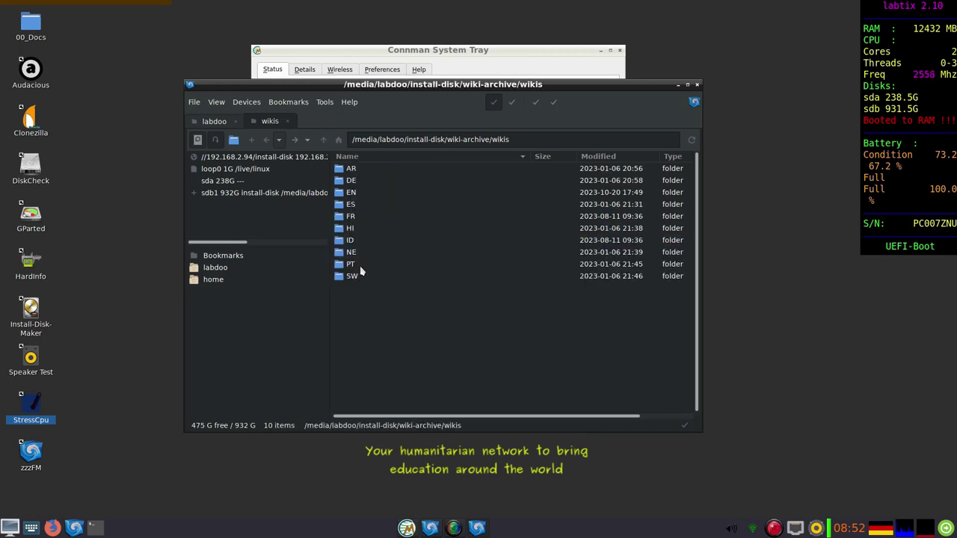
click(323, 144)
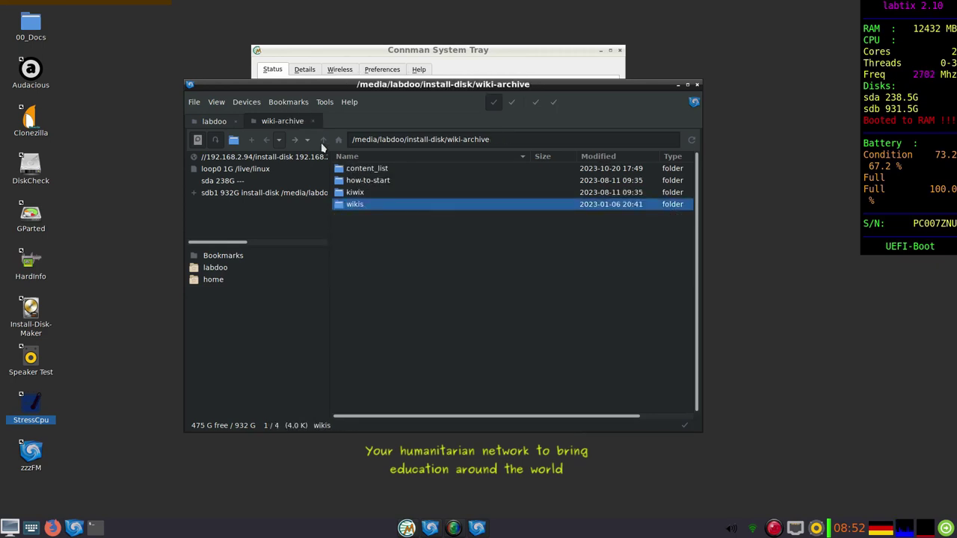
click(323, 144)
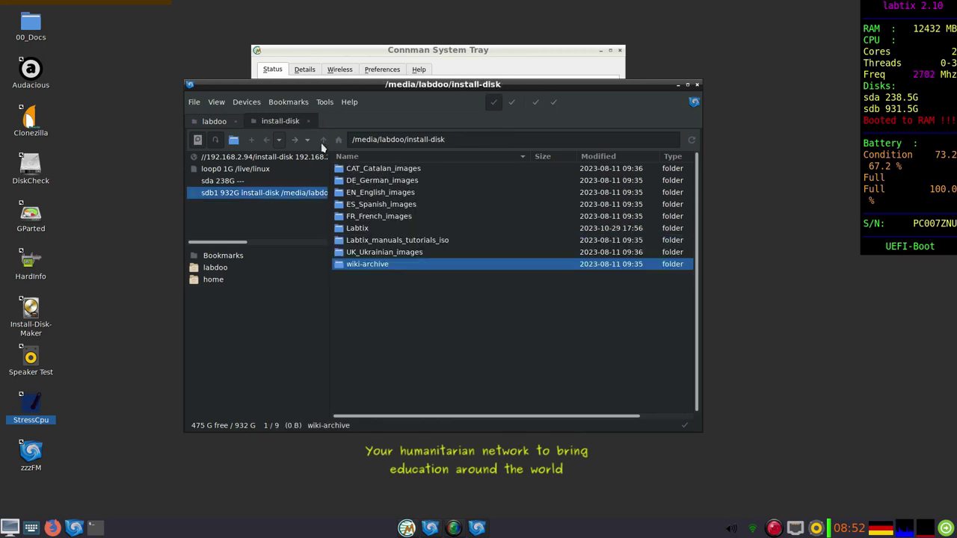
- Start Labdoo-Installer for the 22_04_LTS_EN_BASIC image in EN_English_images with sda as the target disk
double_click(372, 192)
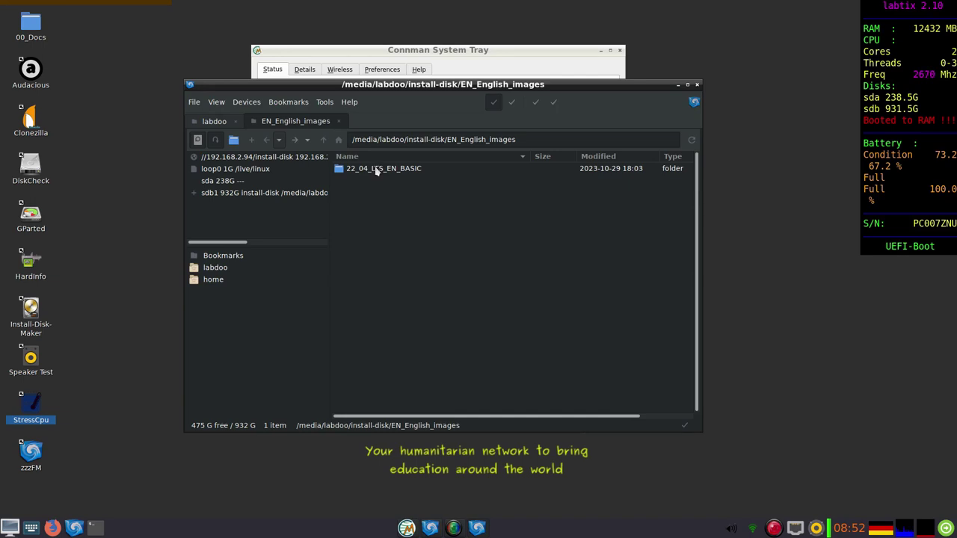
right_click(376, 171)
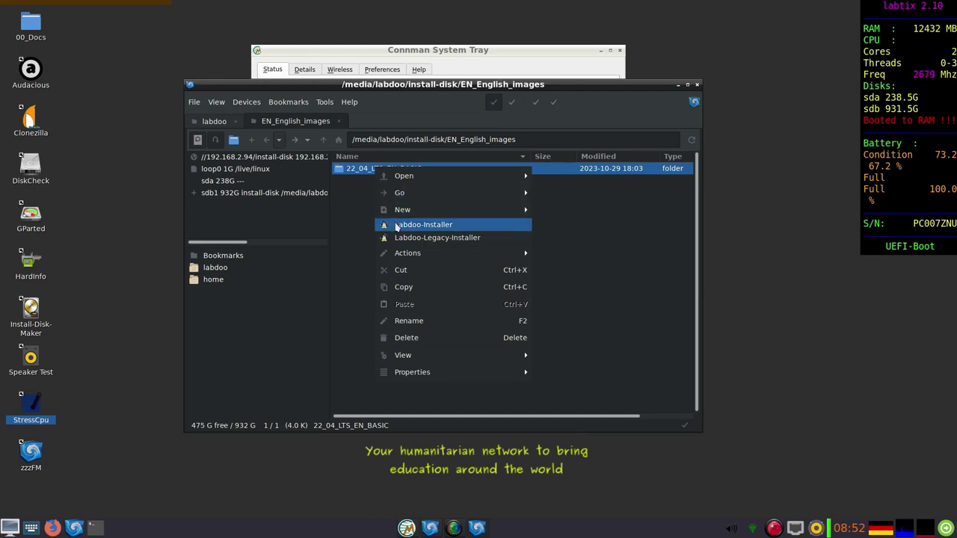
click(422, 224)
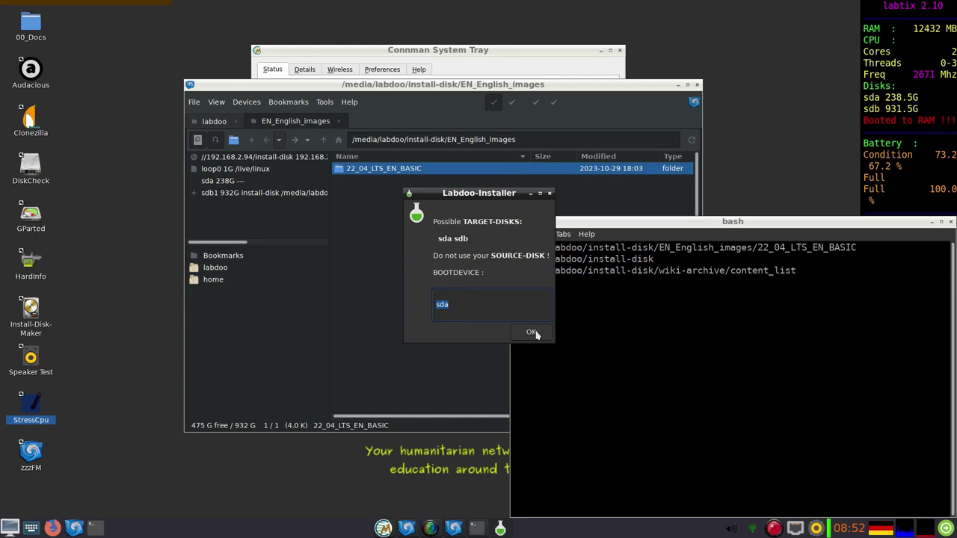
click(531, 333)
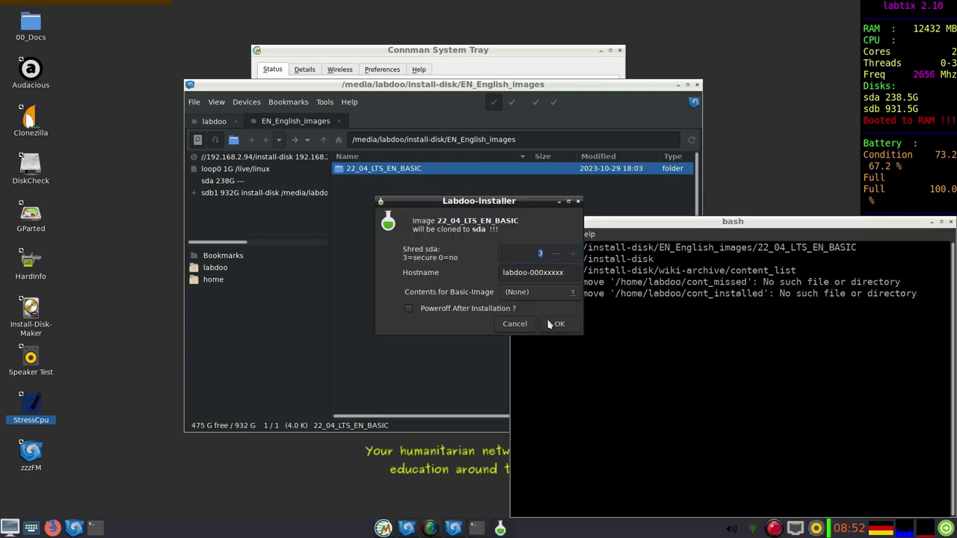
- Keep the shredding of sda at 3 passes and set the hostname to labdoo-00012345
click(561, 255)
click(574, 255)
click(573, 255)
drag(542, 272, 567, 273)
text(12345)
- Choose EN_250.txt from the content_list folder as the contents for the basic image
click(540, 293)
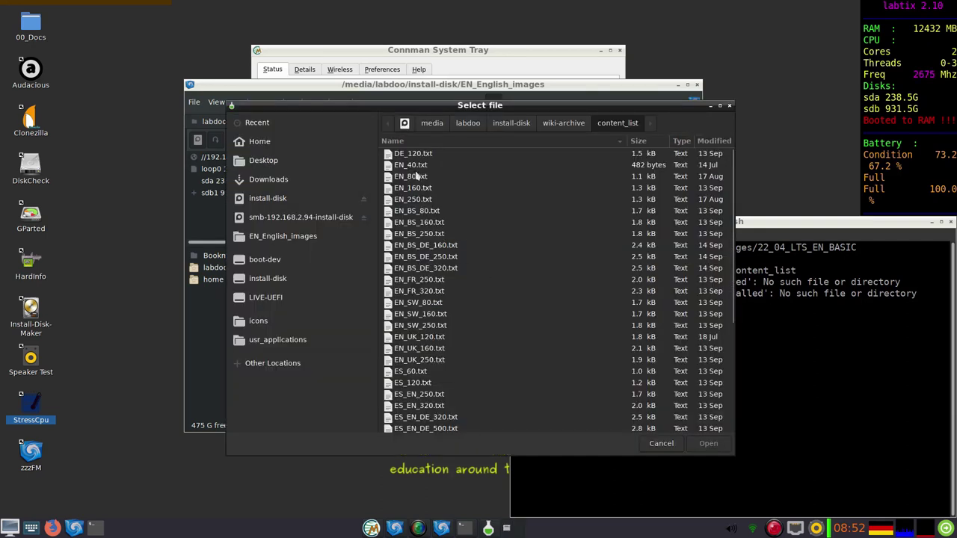
scroll(451, 250, down, 3)
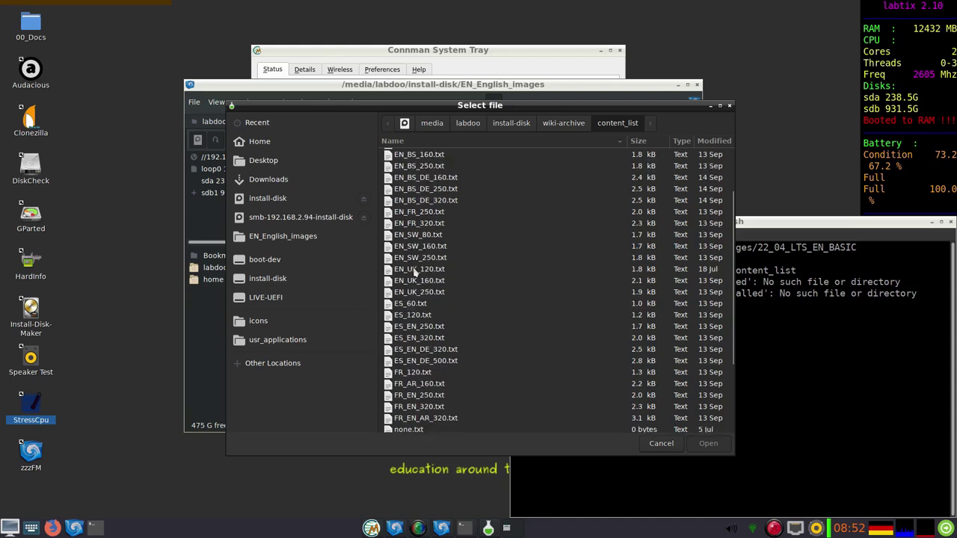
scroll(422, 305, down, 3)
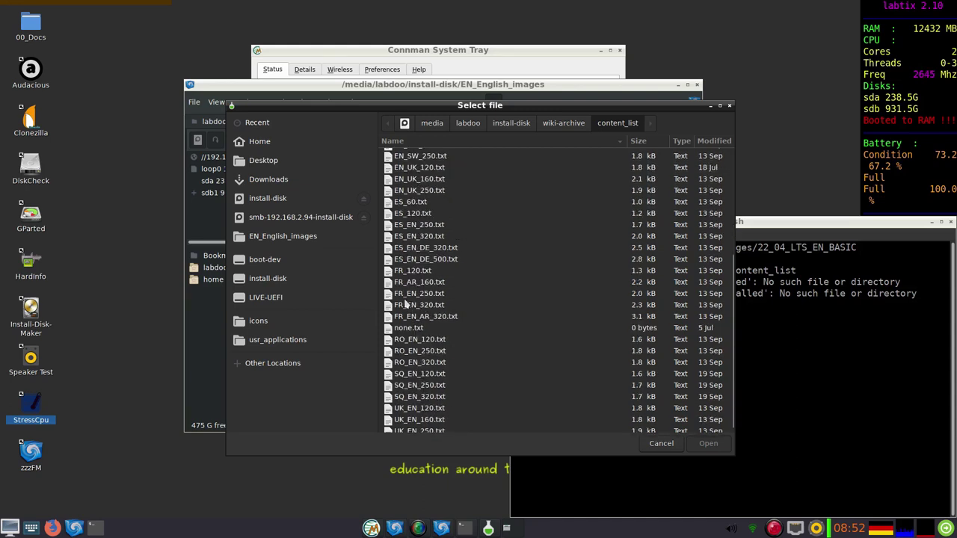
scroll(407, 339, up, 4)
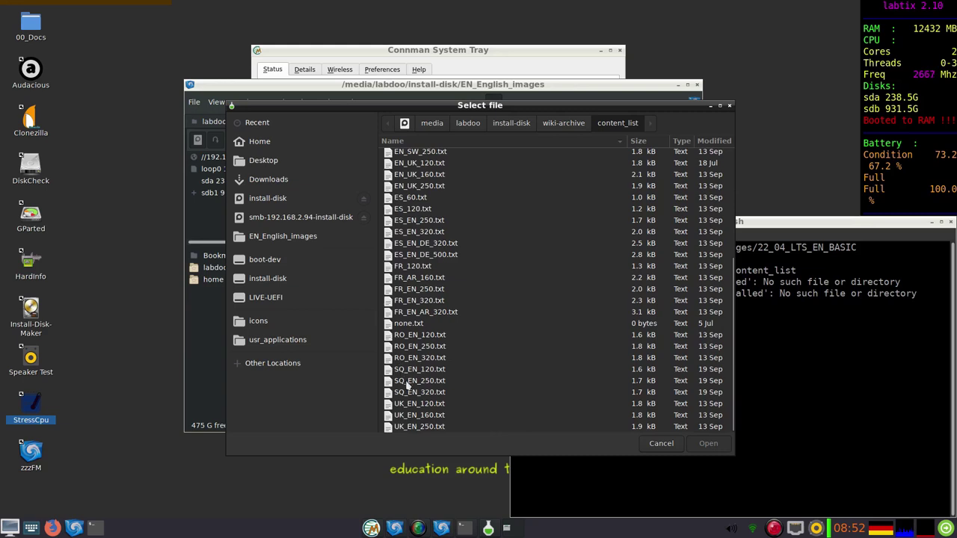
scroll(446, 345, up, 1)
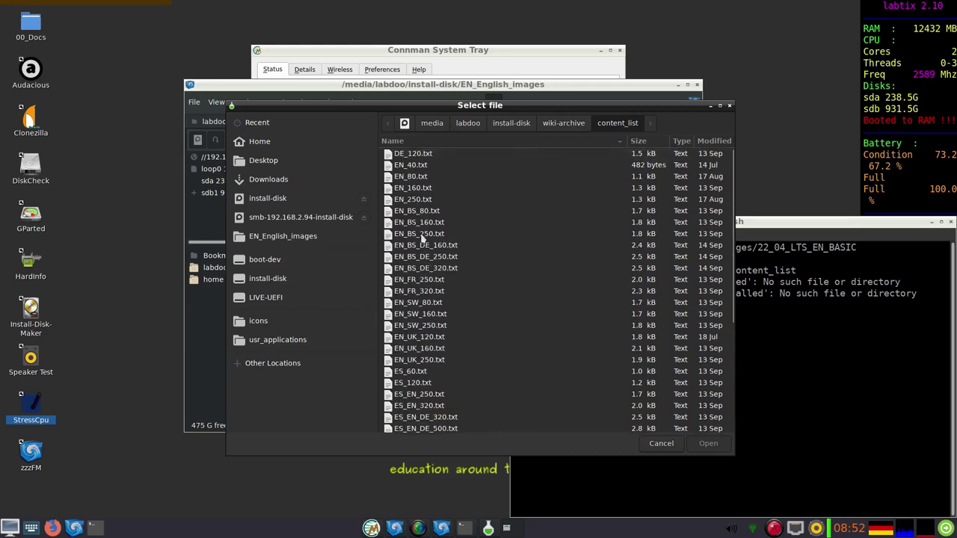
click(418, 202)
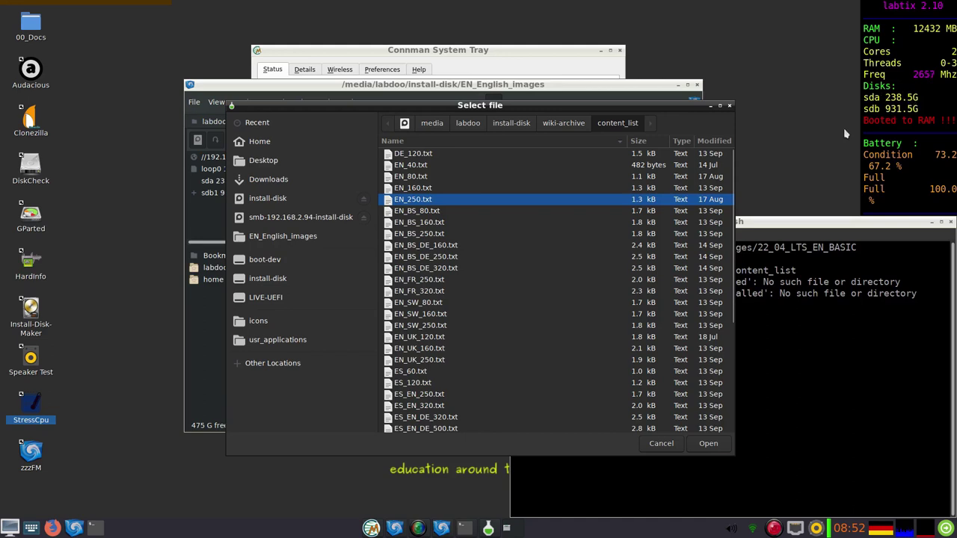
click(707, 443)
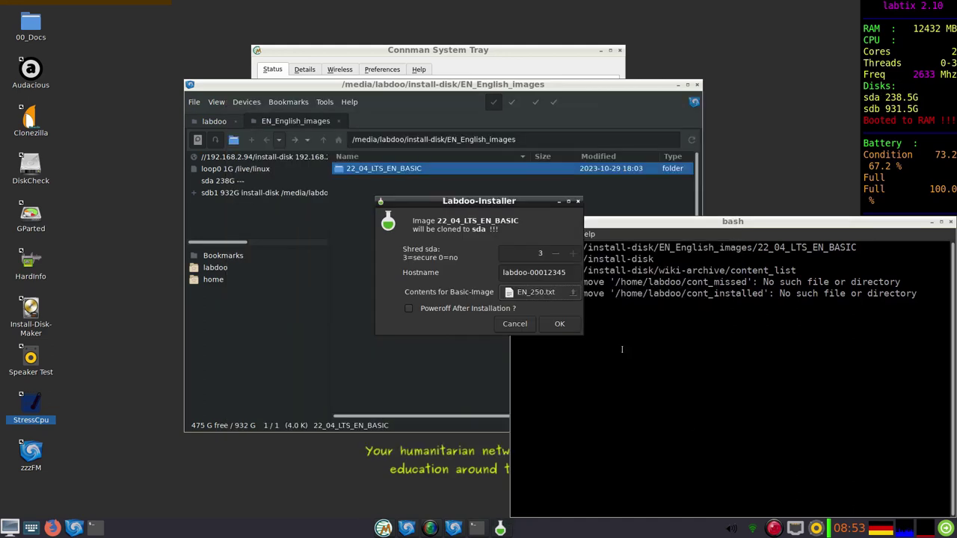
- Enable power-off after installation, start the installation, and move its terminal nearer the middle of the desktop
click(409, 309)
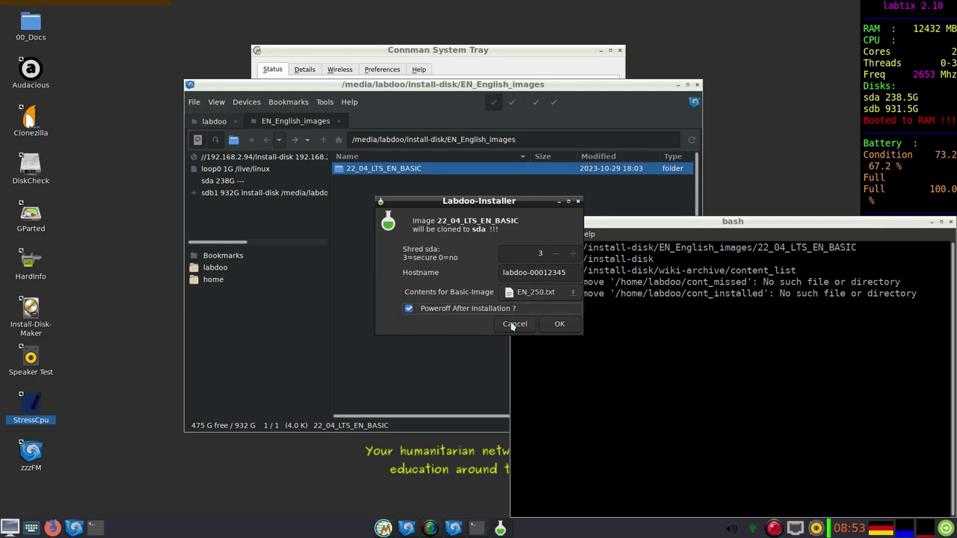
click(559, 324)
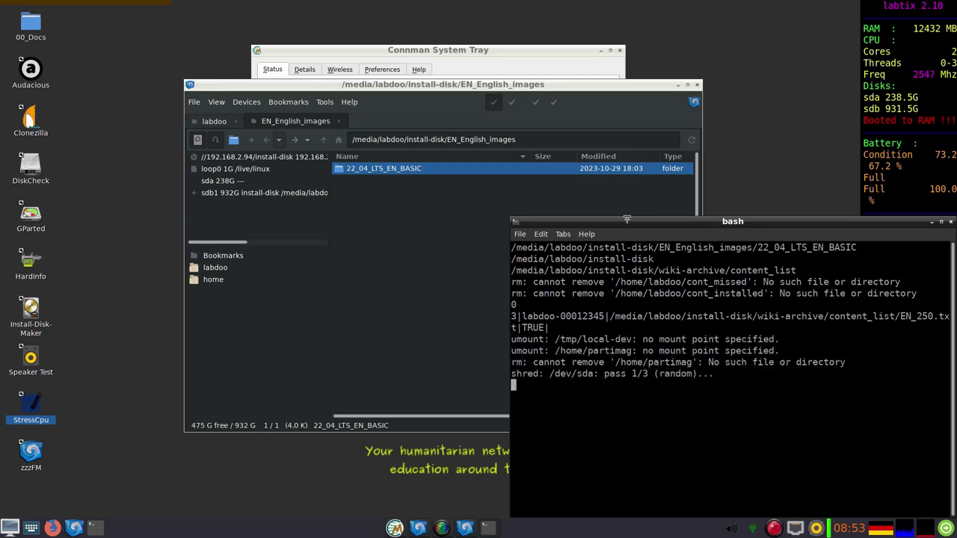
drag(626, 221, 476, 134)
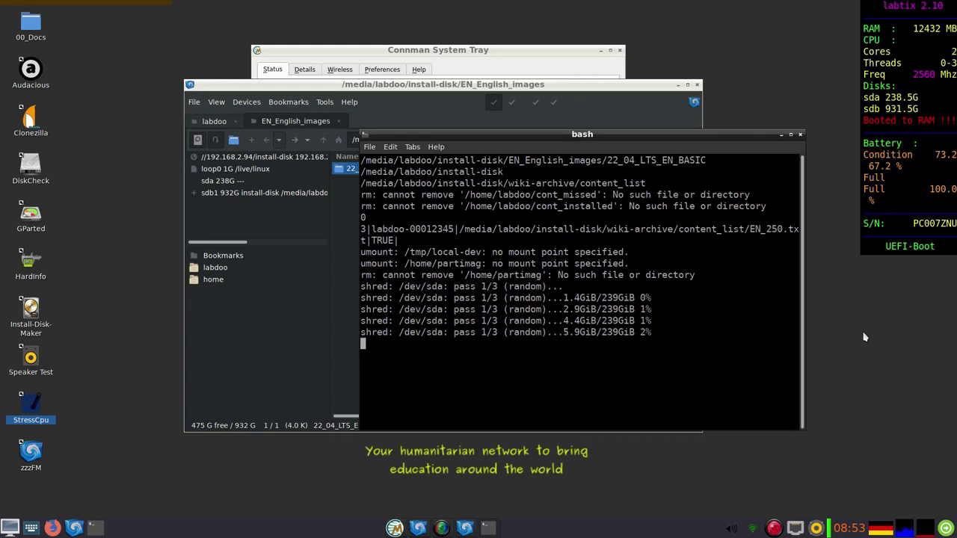
right_click(776, 530)
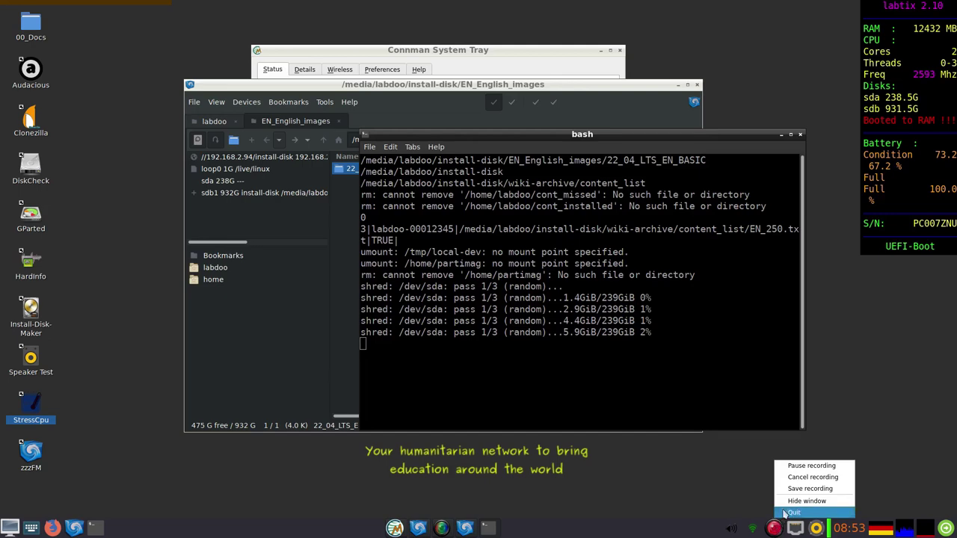
click(799, 490)
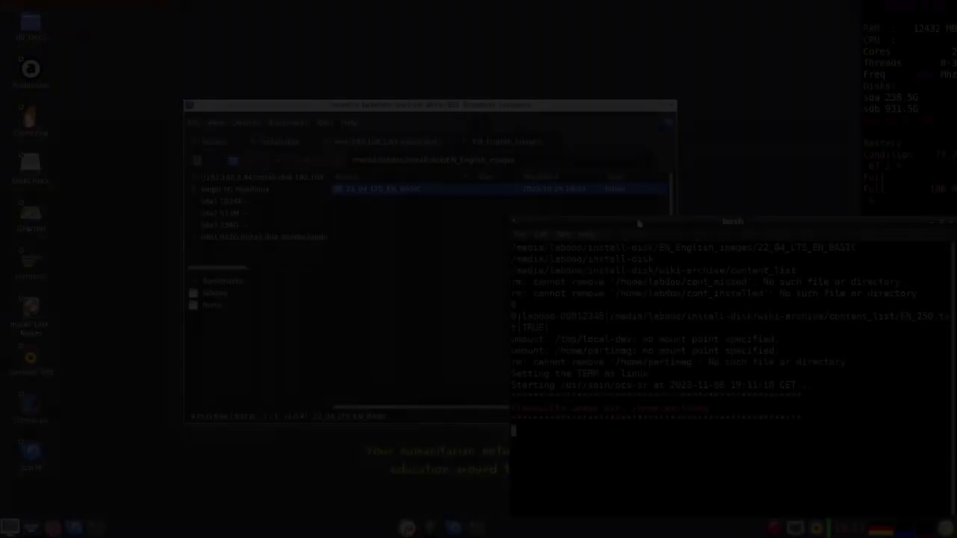
- Minimize the file manager and move the Partclone terminal to the upper middle of the desktop to watch the restore
drag(640, 215, 445, 101)
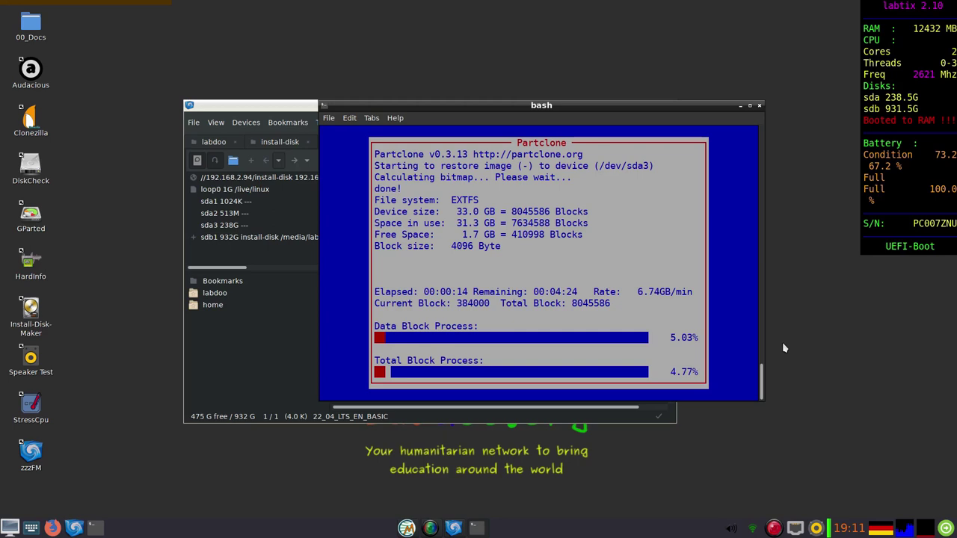
click(252, 110)
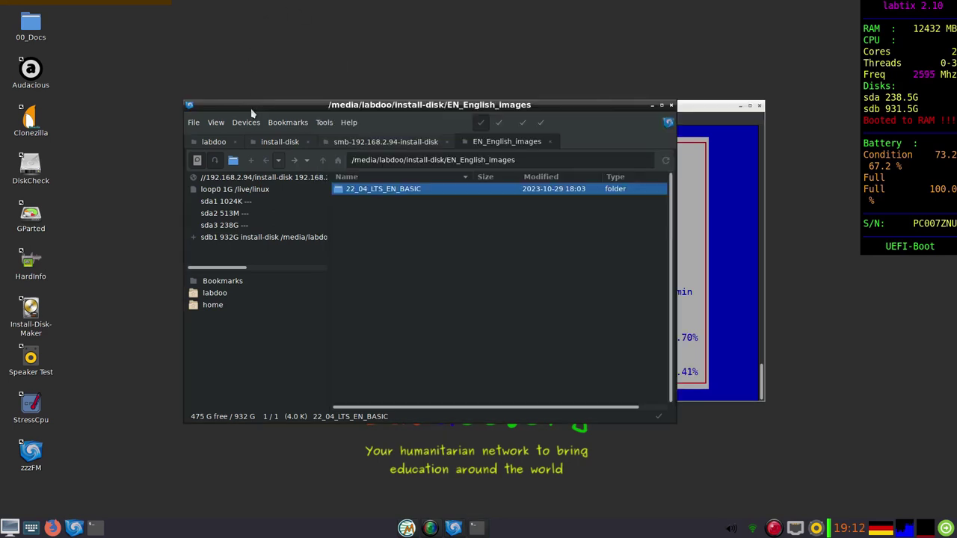
click(652, 106)
drag(559, 102, 460, 54)
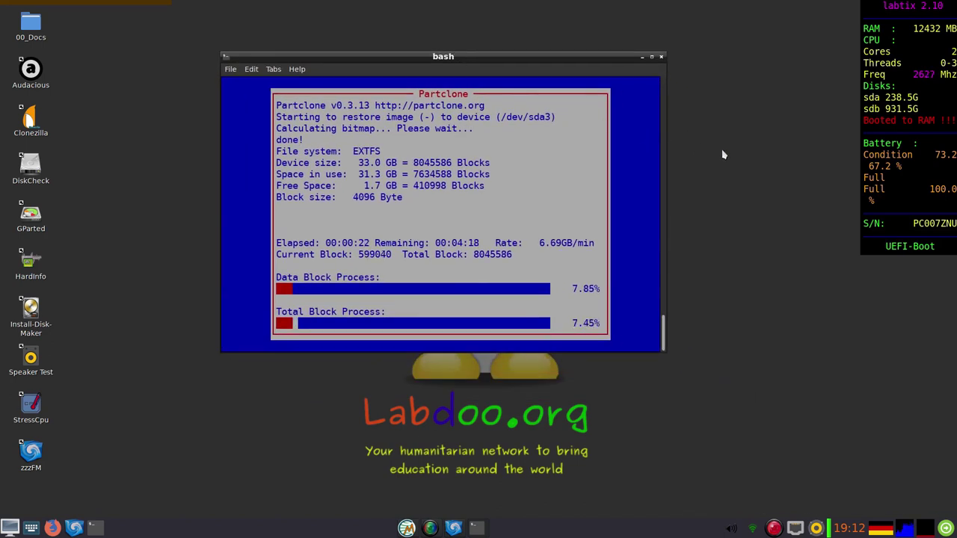